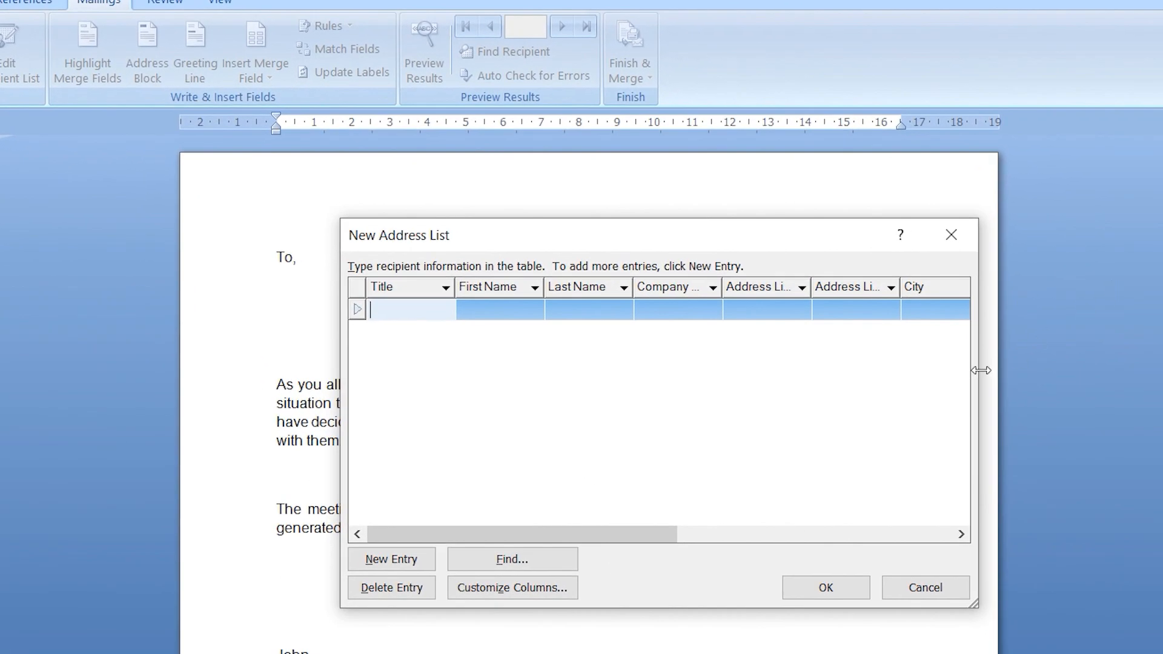
# Widen the new address list and delete all its default columns, from Title through E-mail Address
pyautogui.moveTo(981, 370); pyautogui.dragTo(1160, 369)
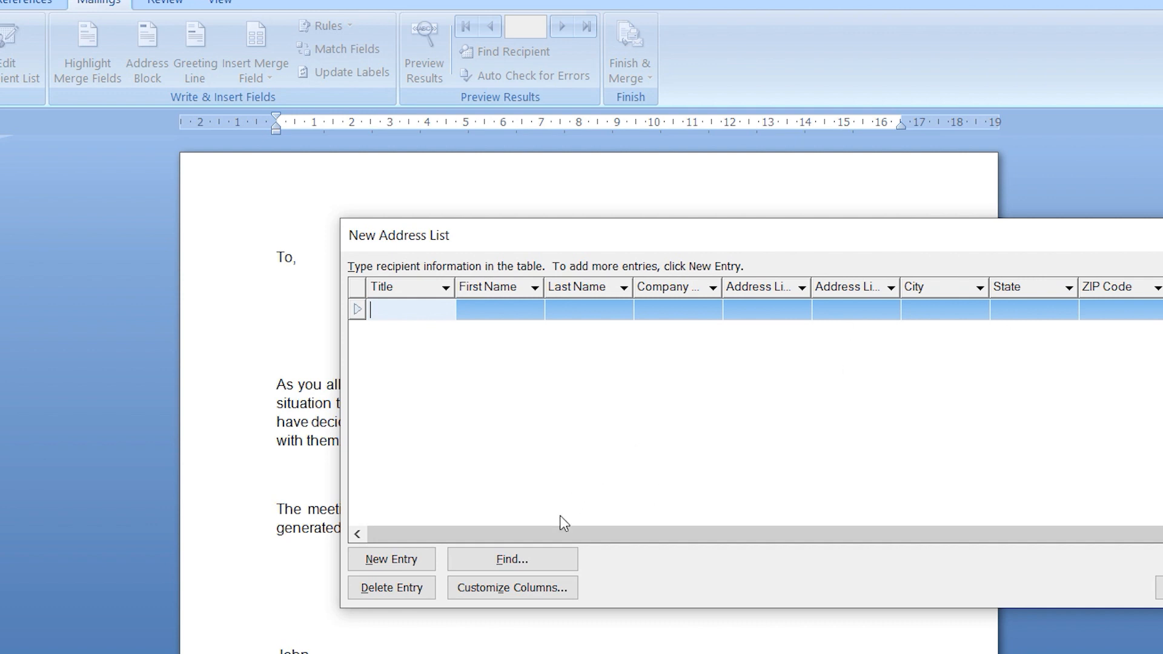
pyautogui.click(540, 586)
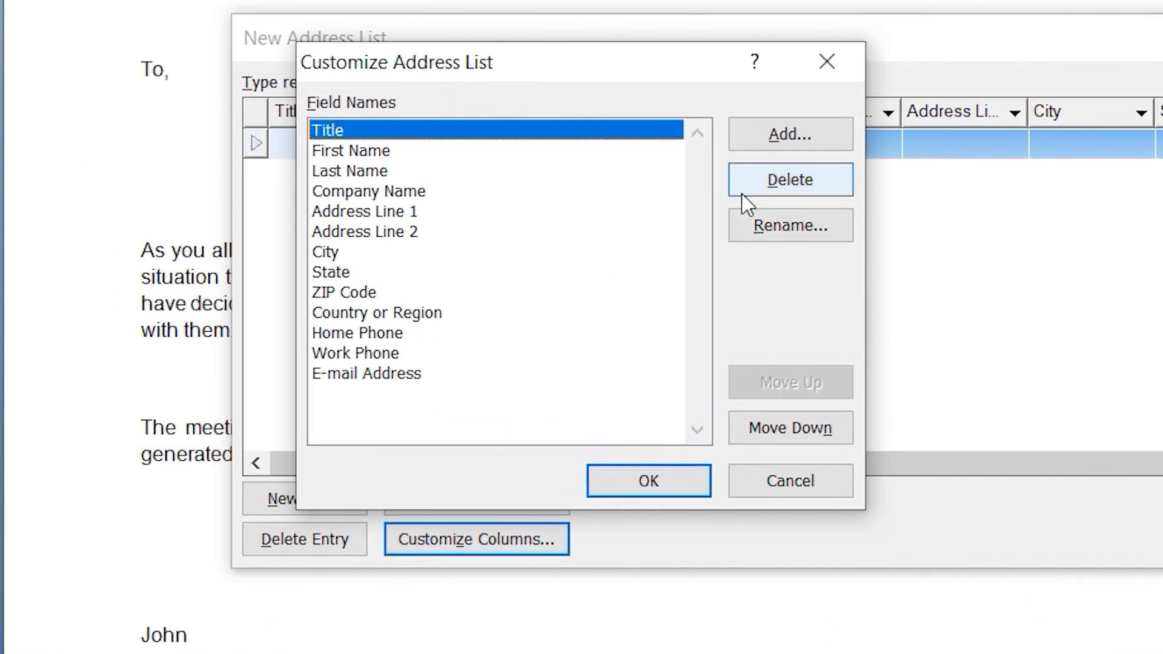
pyautogui.click(747, 190)
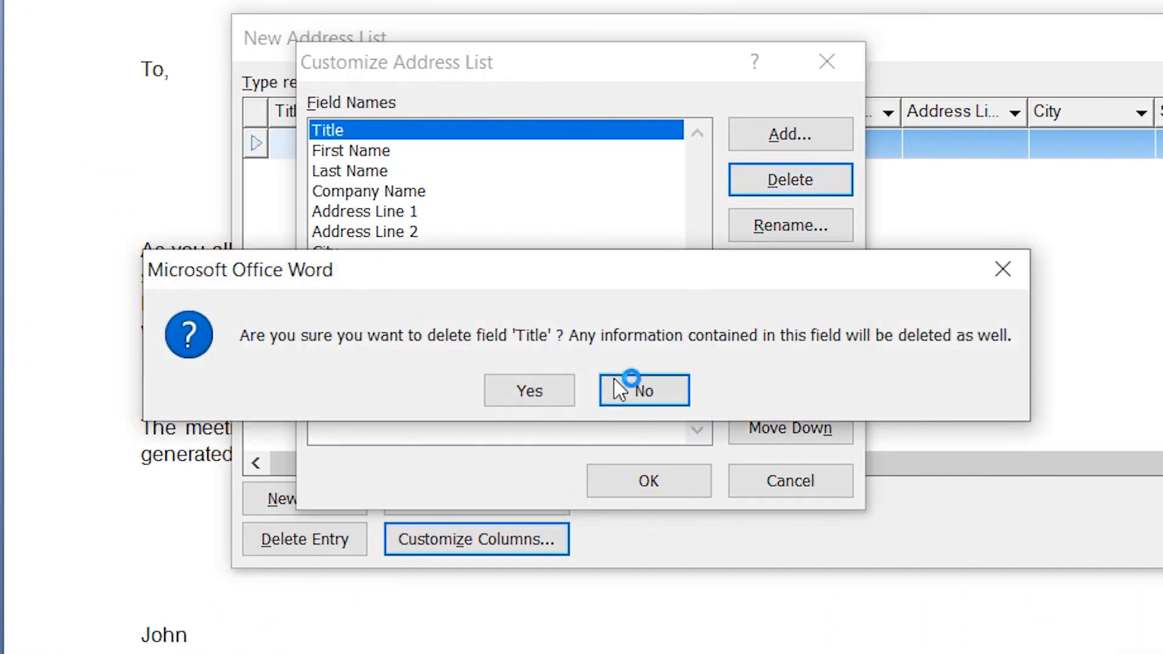
pyautogui.click(533, 393)
pyautogui.click(751, 193)
pyautogui.click(558, 393)
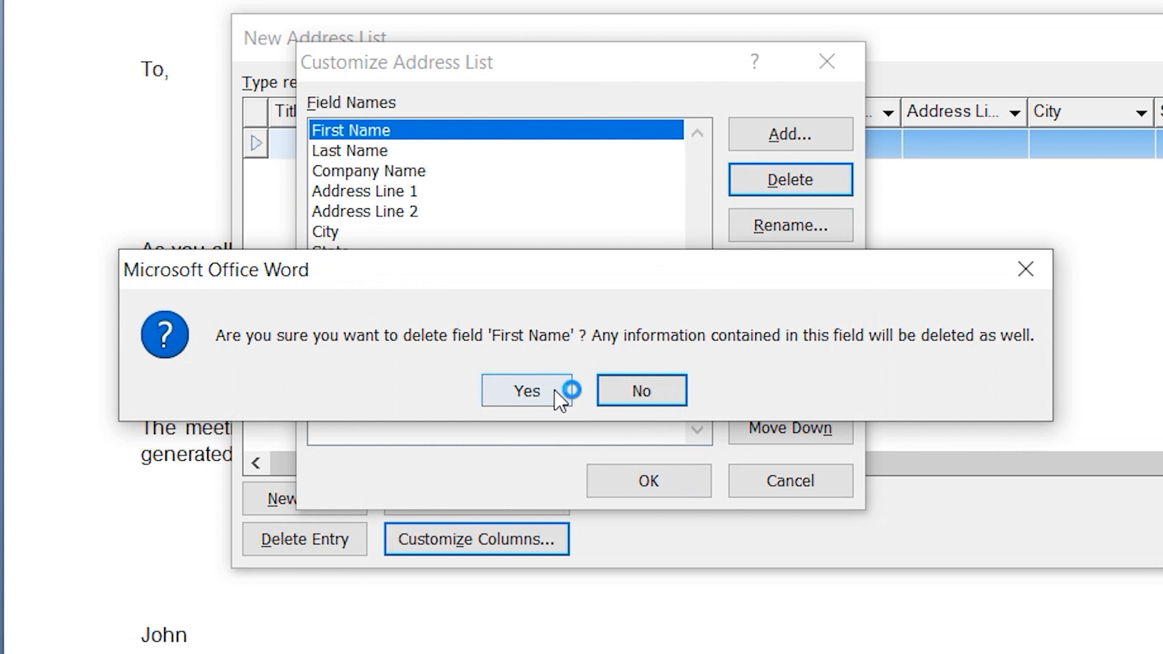
pyautogui.click(757, 182)
pyautogui.click(533, 401)
pyautogui.click(757, 182)
pyautogui.click(539, 396)
pyautogui.click(757, 182)
pyautogui.click(539, 396)
pyautogui.click(760, 182)
pyautogui.click(539, 396)
pyautogui.click(761, 182)
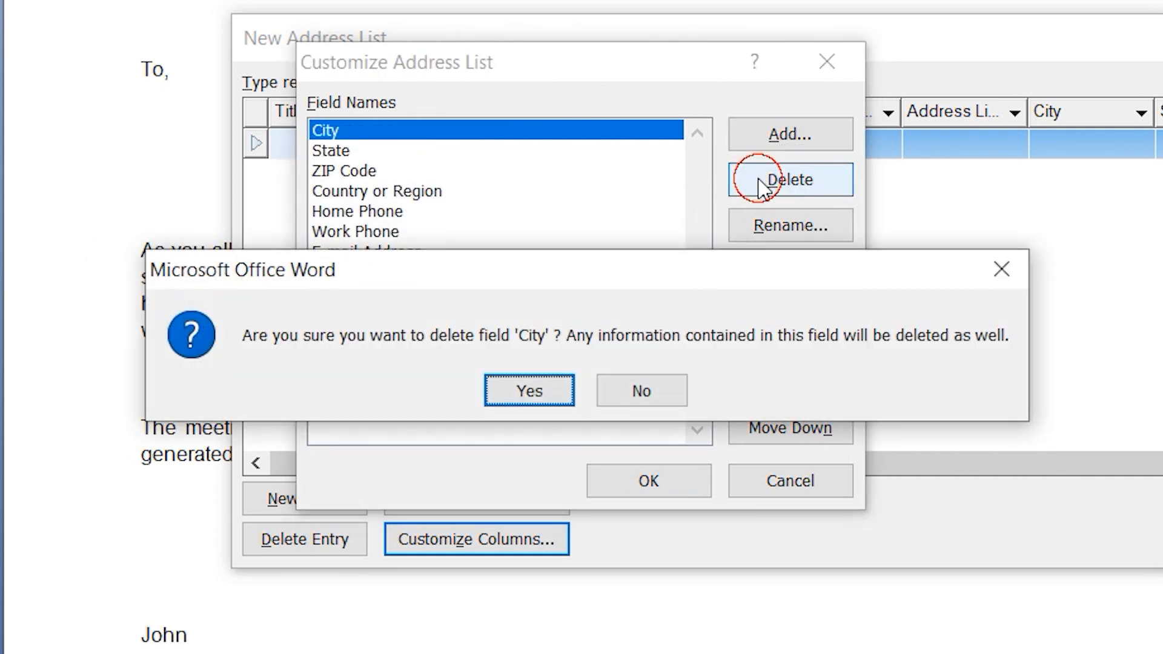
pyautogui.click(560, 400)
pyautogui.click(757, 182)
pyautogui.click(539, 393)
pyautogui.click(757, 182)
pyautogui.click(539, 394)
pyautogui.click(760, 181)
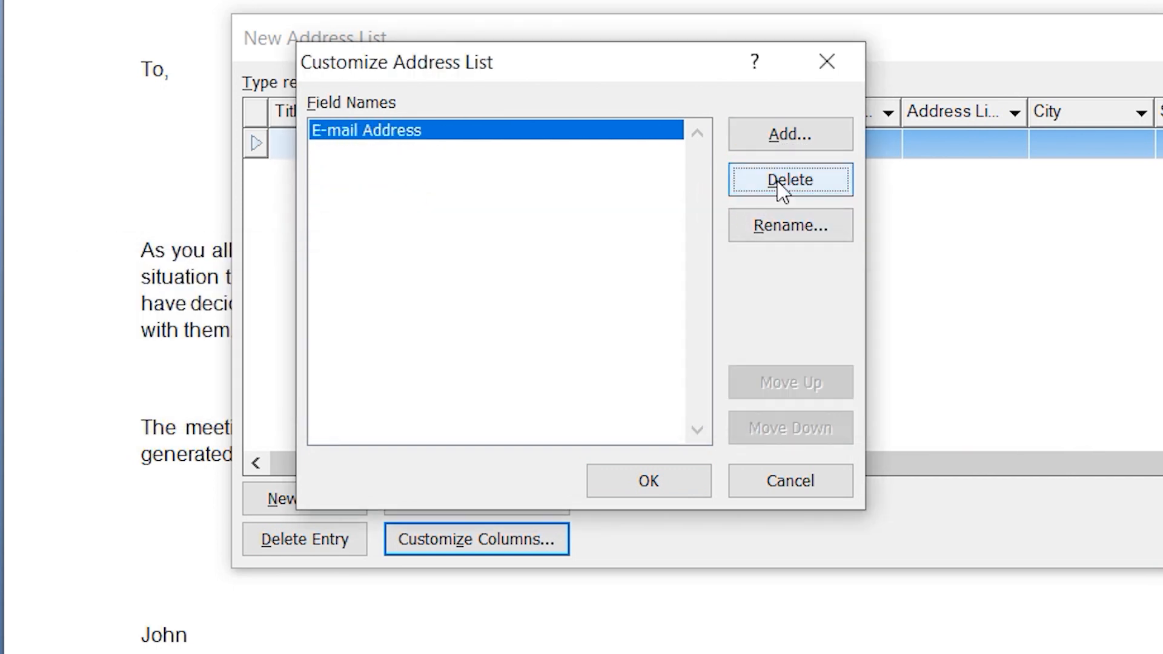
pyautogui.click(539, 394)
# Add three custom fields named Name, Address and PIN to the address list and apply the column changes
pyautogui.click(835, 137)
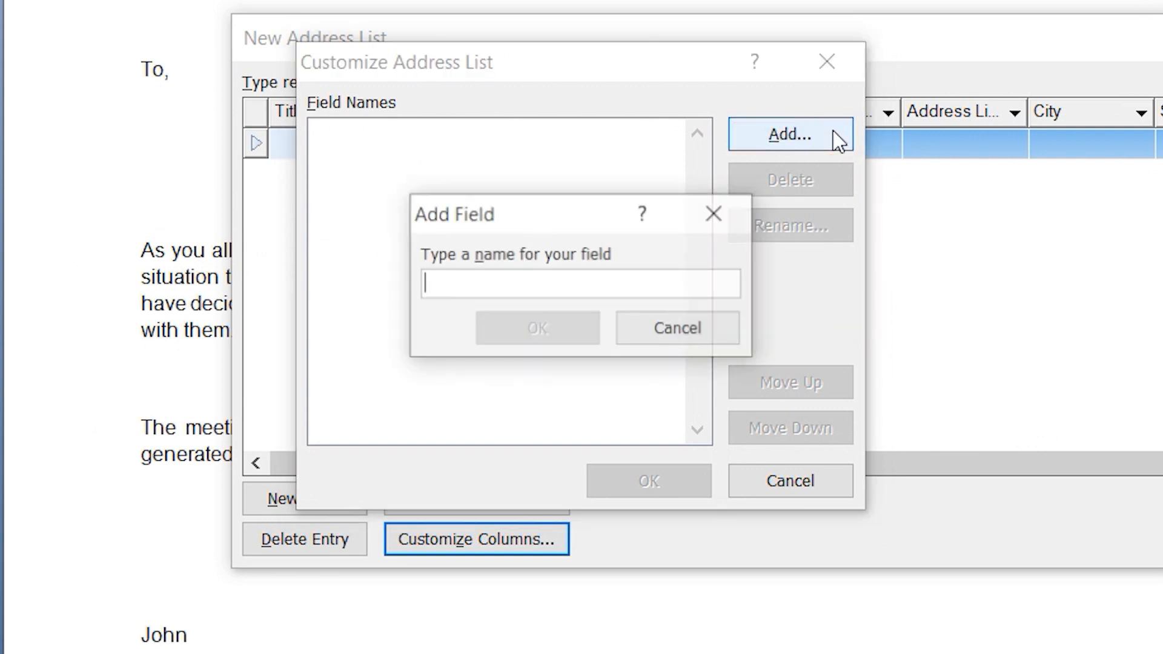
pyautogui.write('Name')
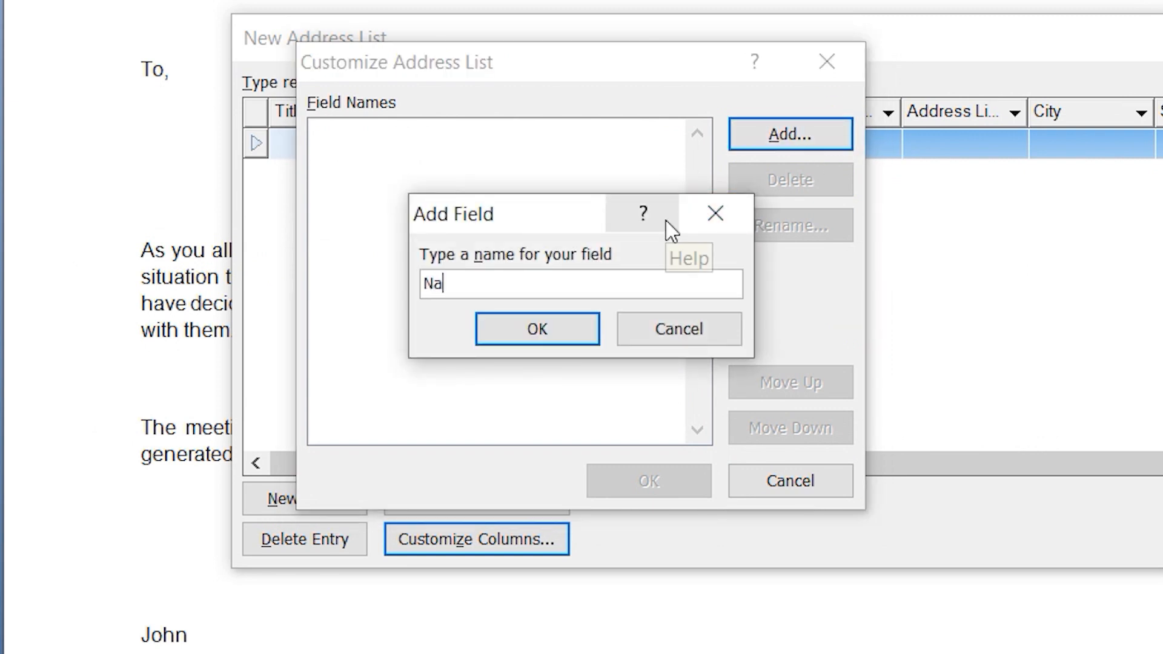
pyautogui.press('Return')
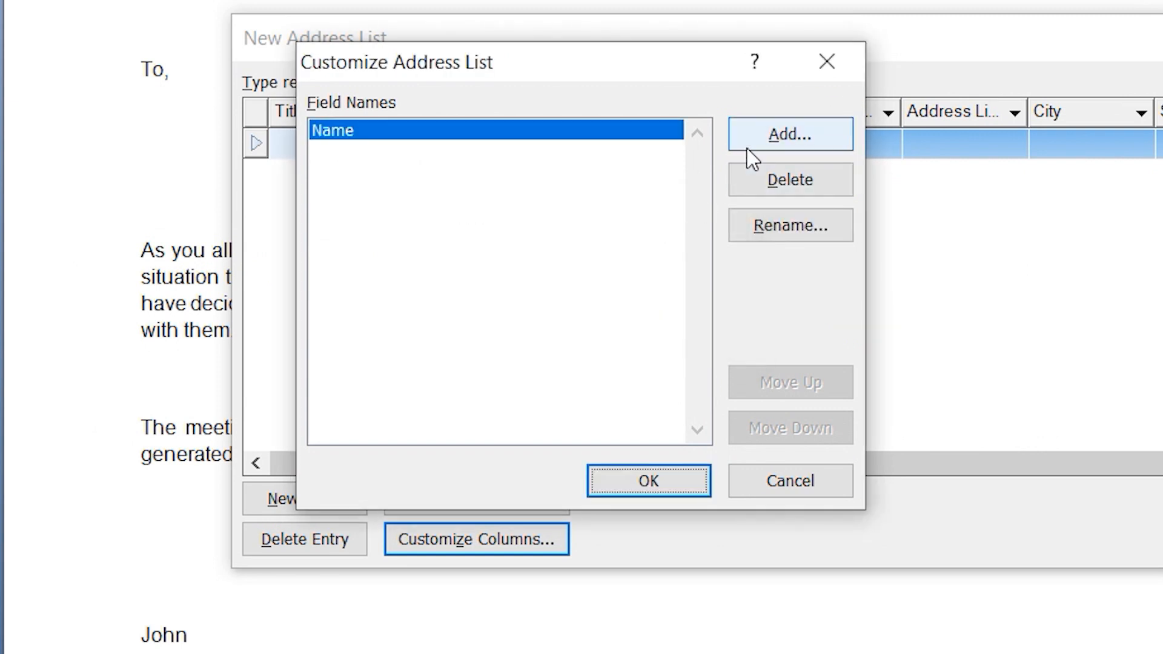
pyautogui.click(749, 146)
pyautogui.write('Address')
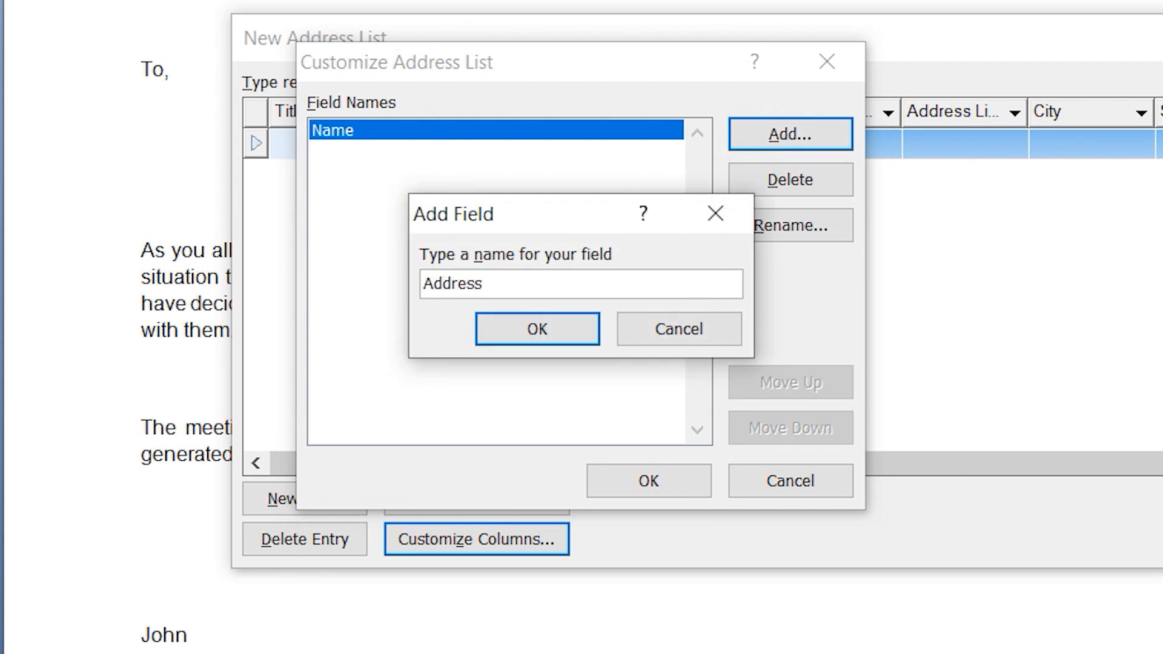
pyautogui.press('Return')
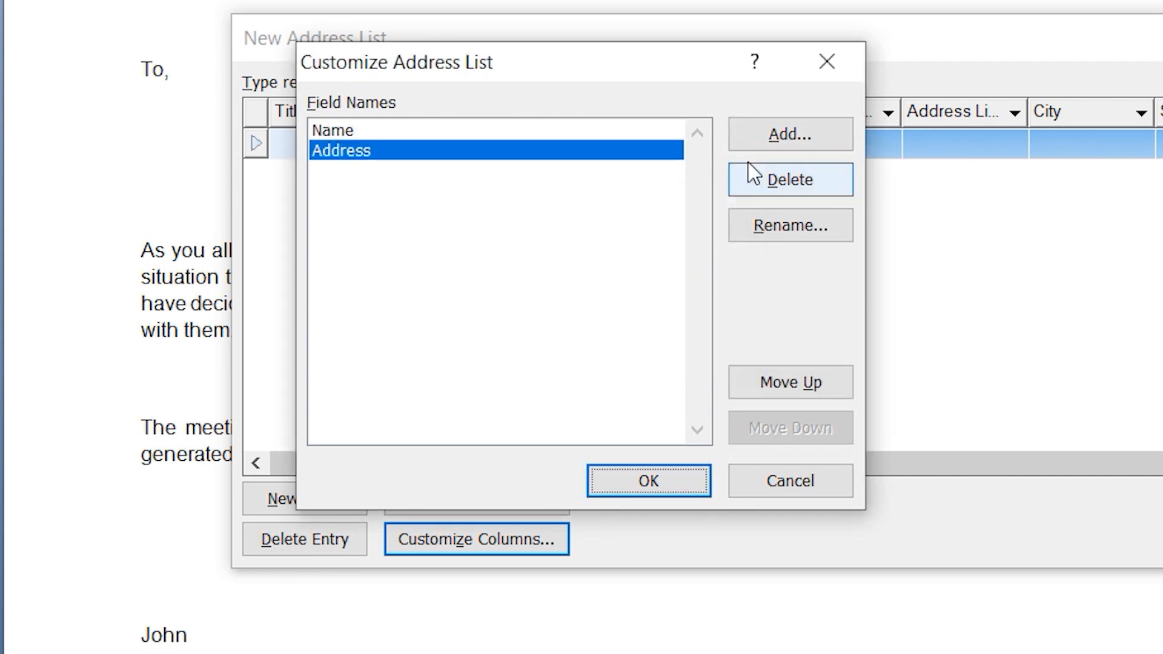
pyautogui.click(773, 148)
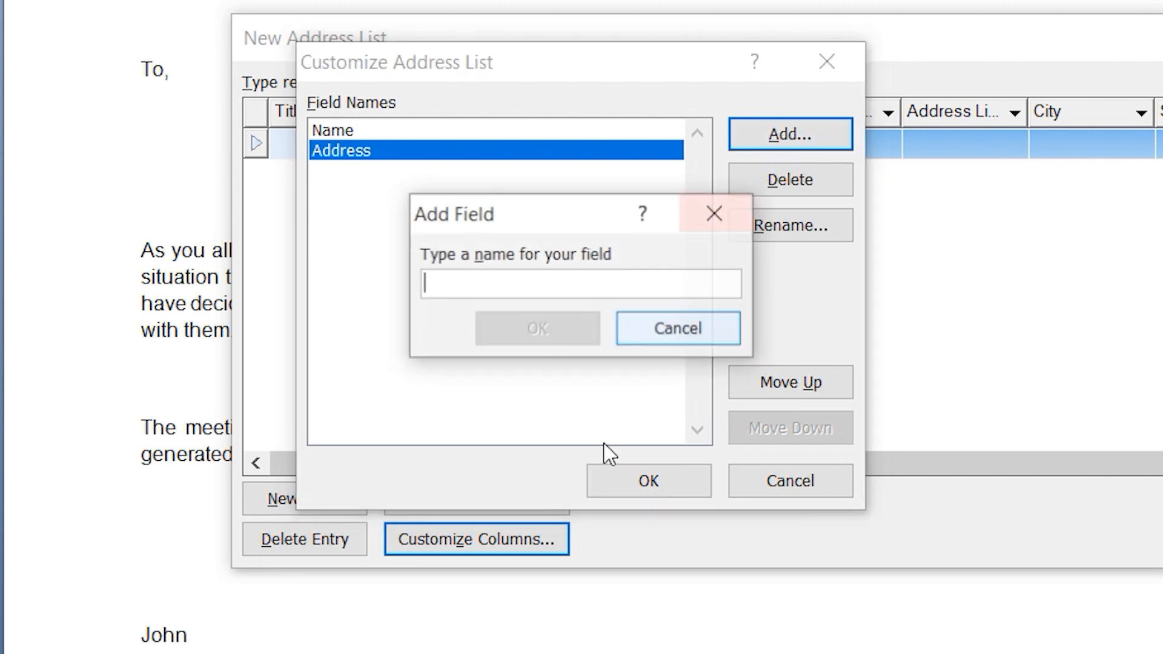
pyautogui.write('P')
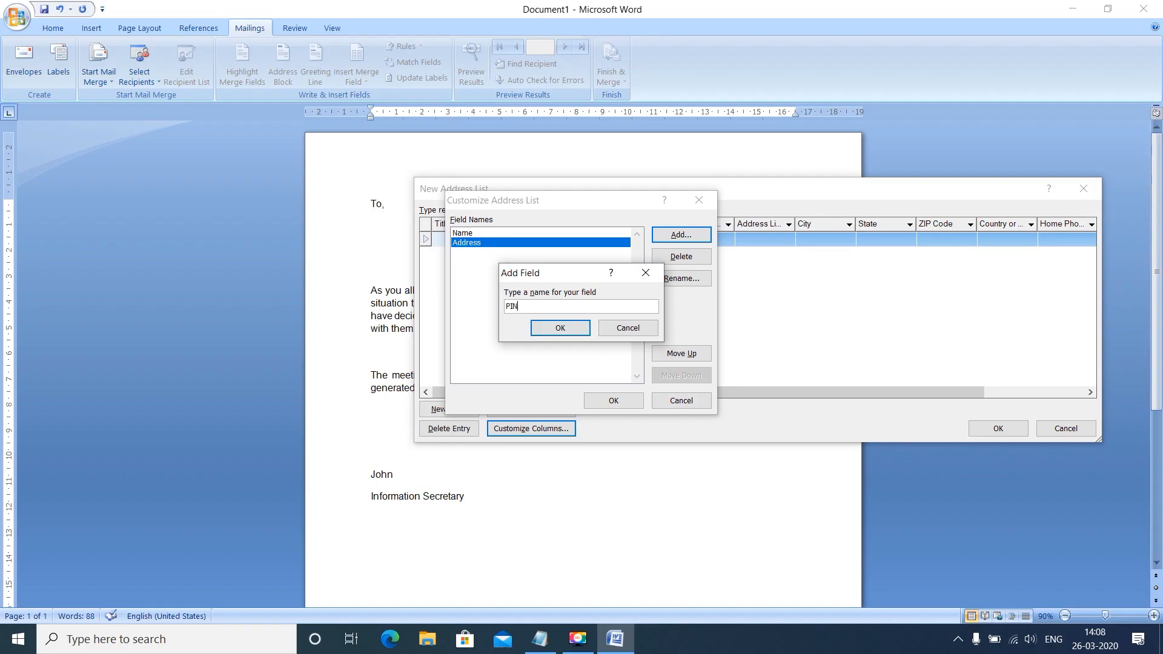
pyautogui.write('IN')
pyautogui.press('Return')
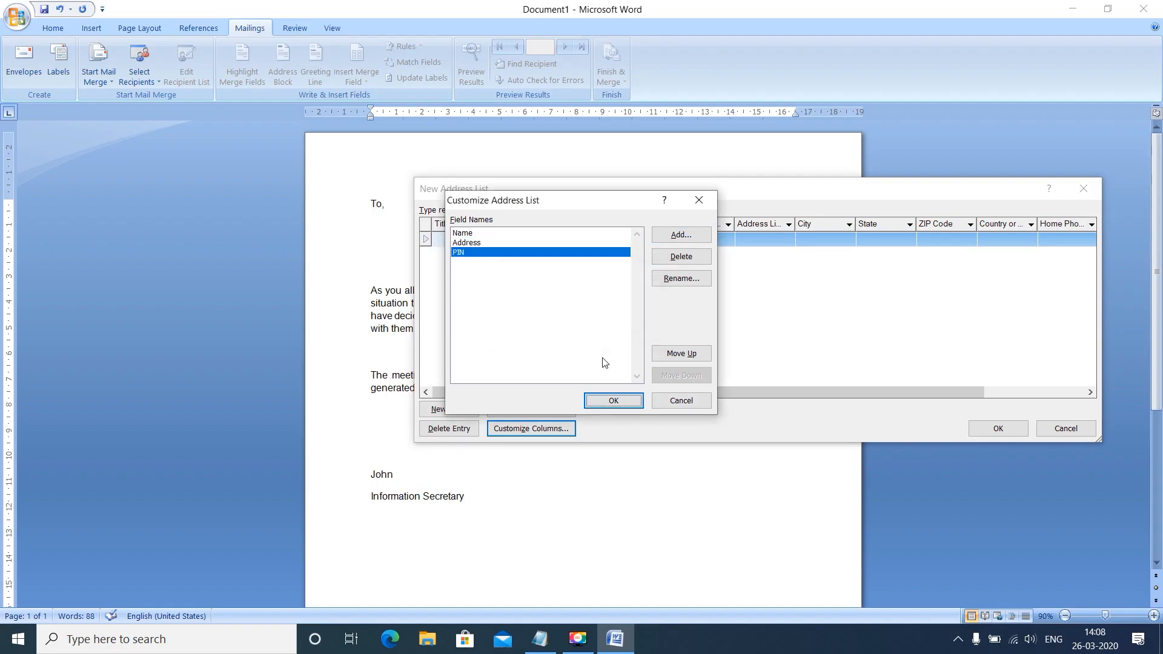
pyautogui.click(614, 401)
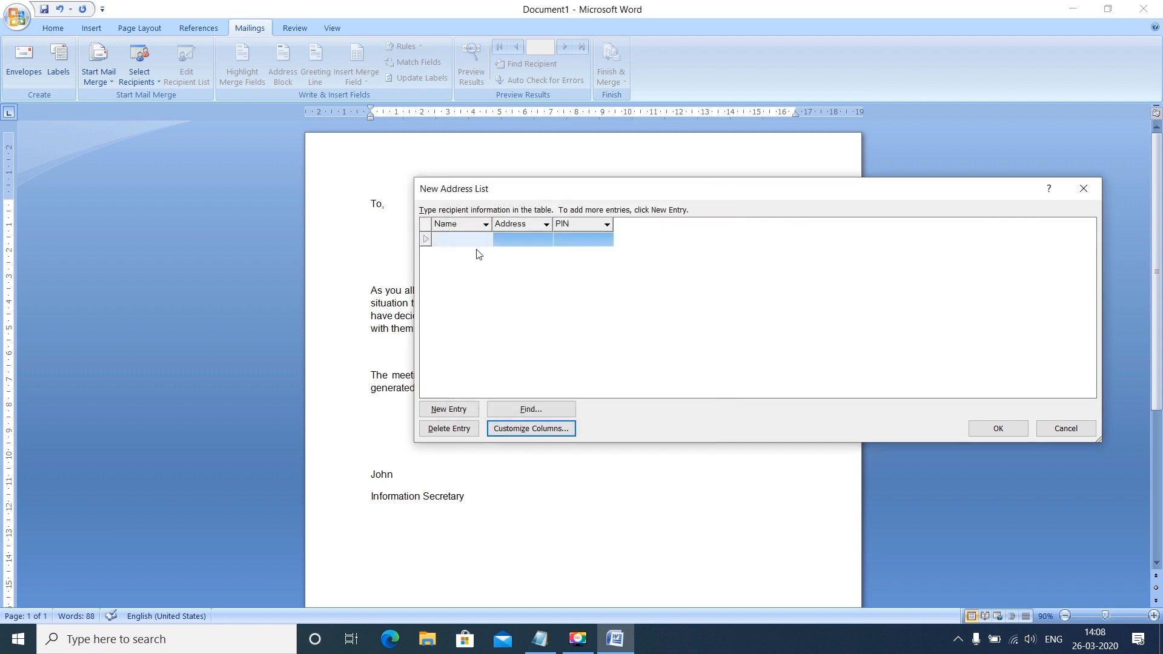
# Fill in the first recipient entry with the person's name, address and postal PIN code
pyautogui.write('Adny')
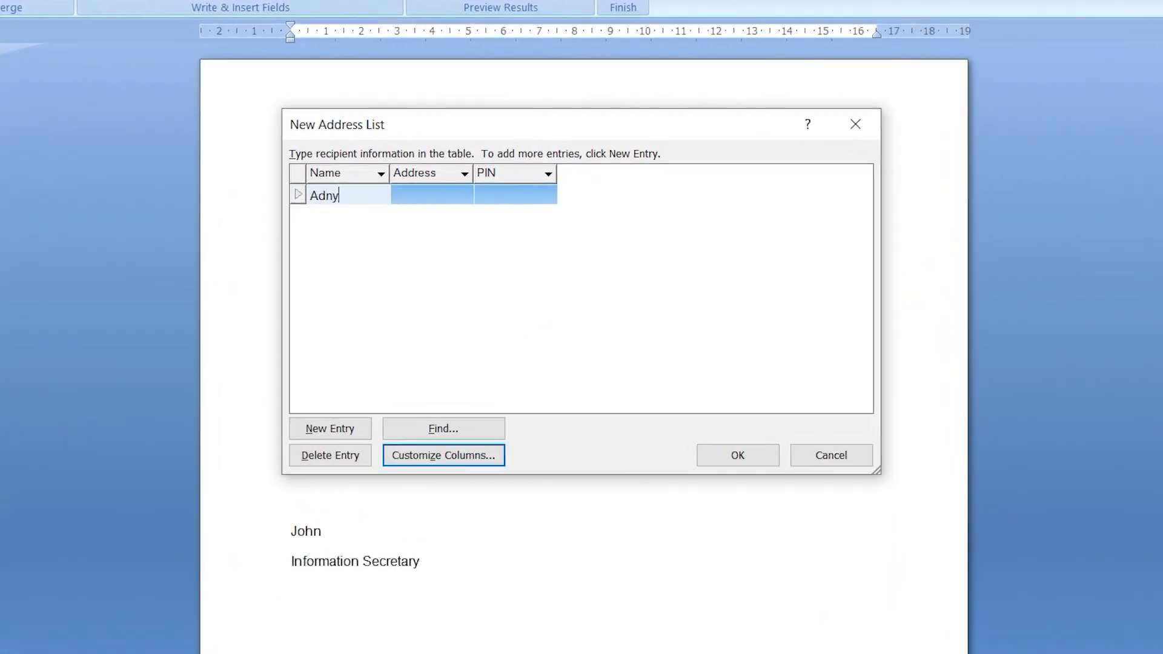
pyautogui.click(498, 241)
pyautogui.write('Mokokchung')
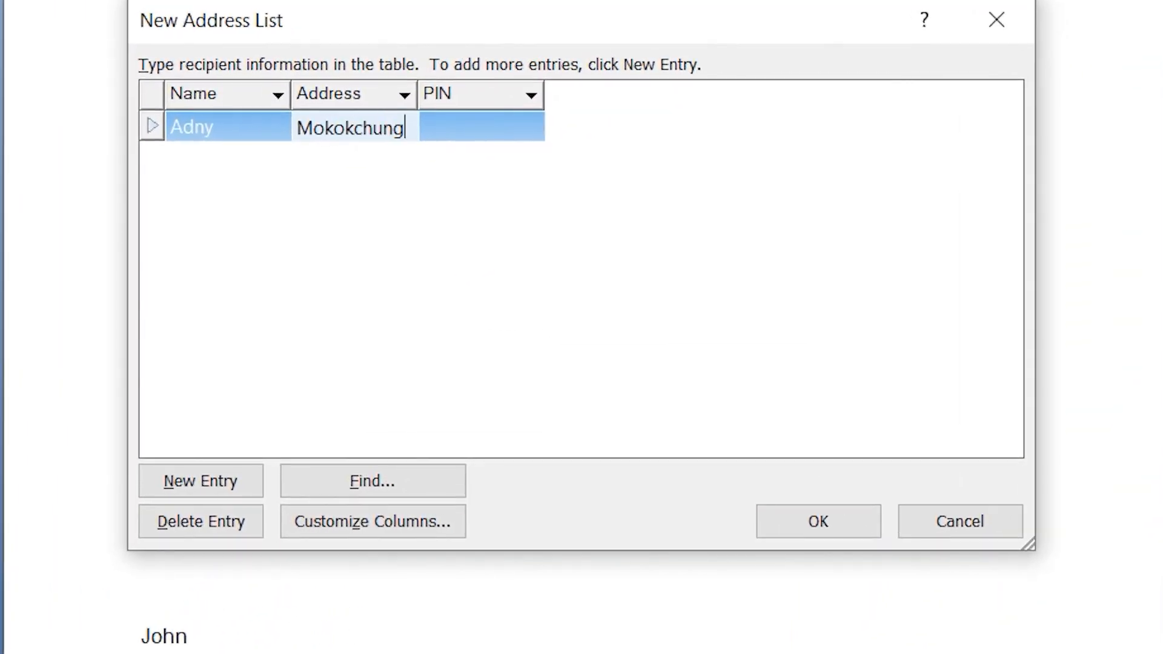
pyautogui.press('Tab')
pyautogui.write('798601')
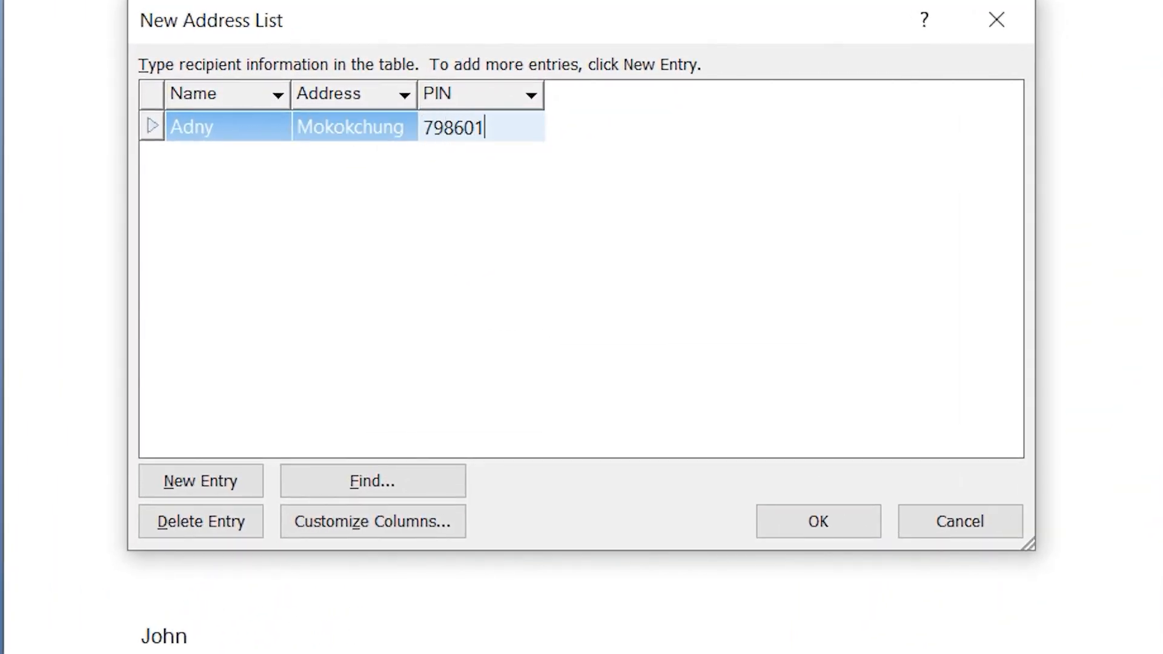
pyautogui.press('Tab')
# Fill in the second recipient entry with the person's name, address and postal PIN code
pyautogui.write('Case')
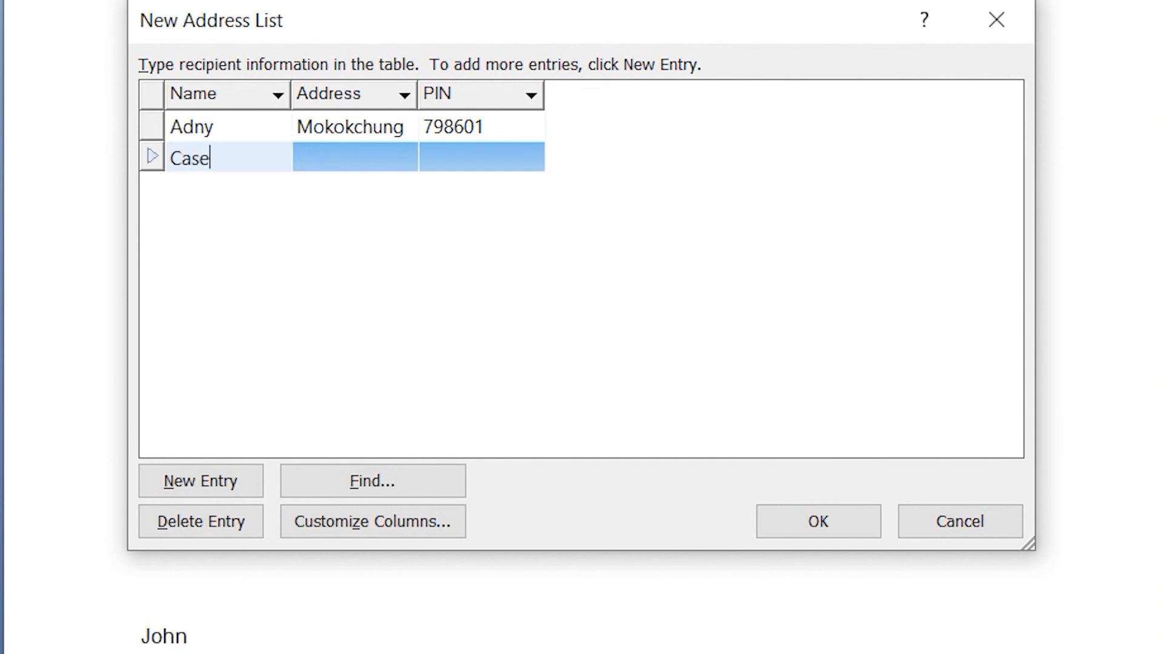
pyautogui.write('y')
pyautogui.press('Tab')
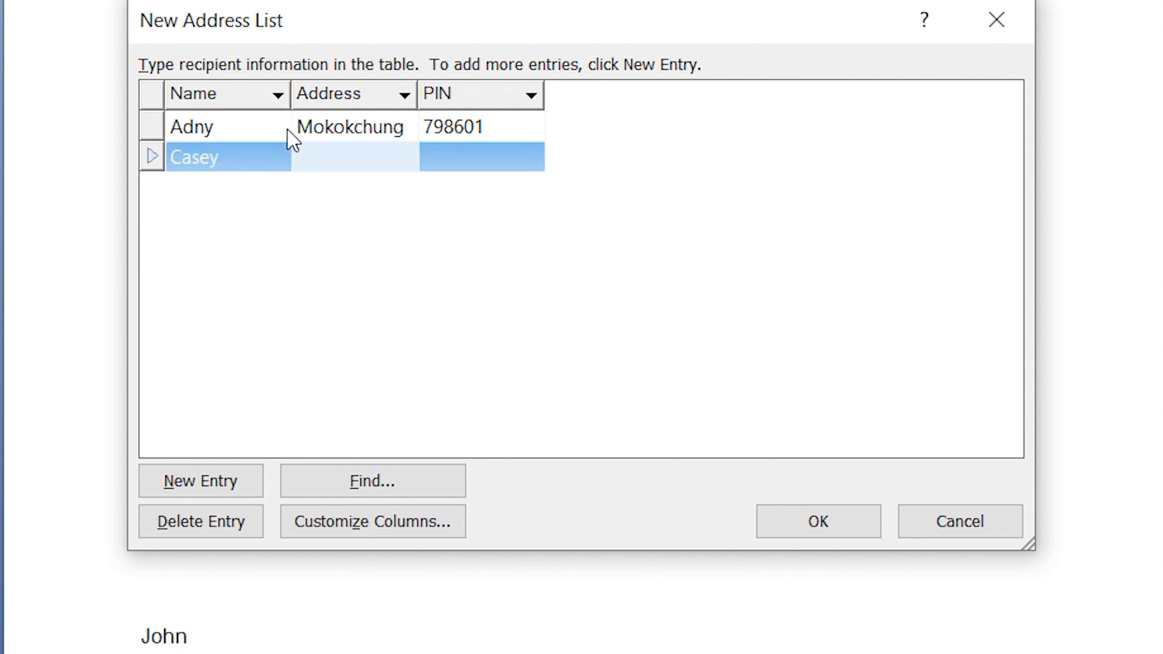
pyautogui.write('Dimapur')
pyautogui.press('Tab')
pyautogui.write('797112')
pyautogui.press('Tab')
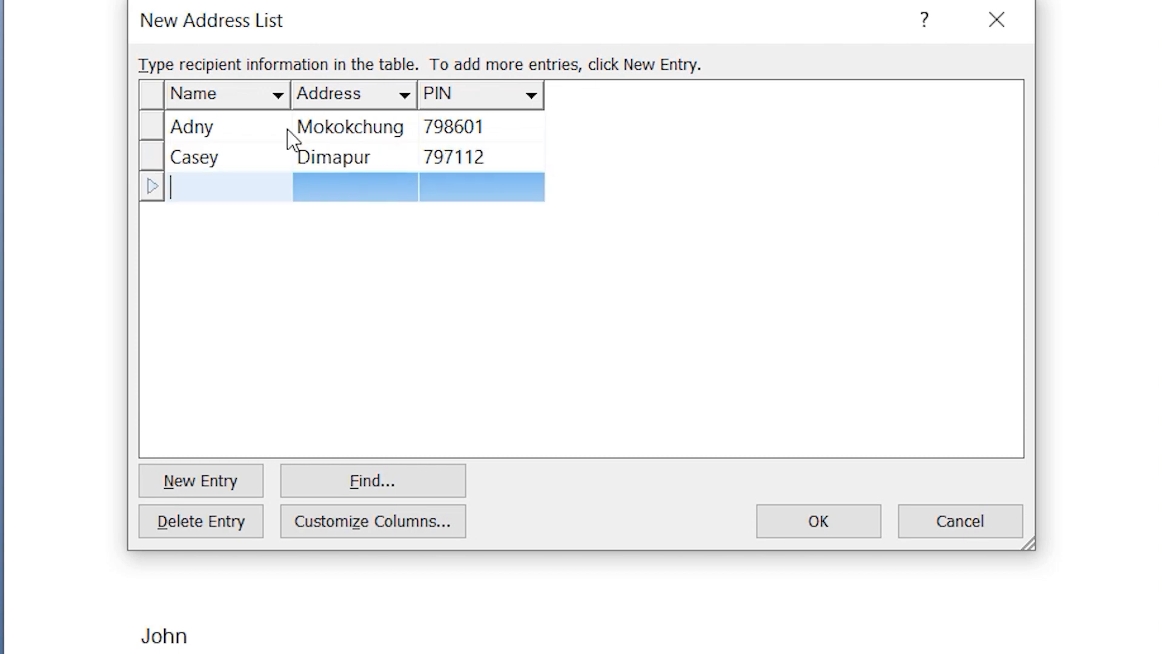
# Fill in the third recipient's name, address and postal PIN code, and save the address list as Data on the Desktop
pyautogui.write('Shawn')
pyautogui.press('Tab')
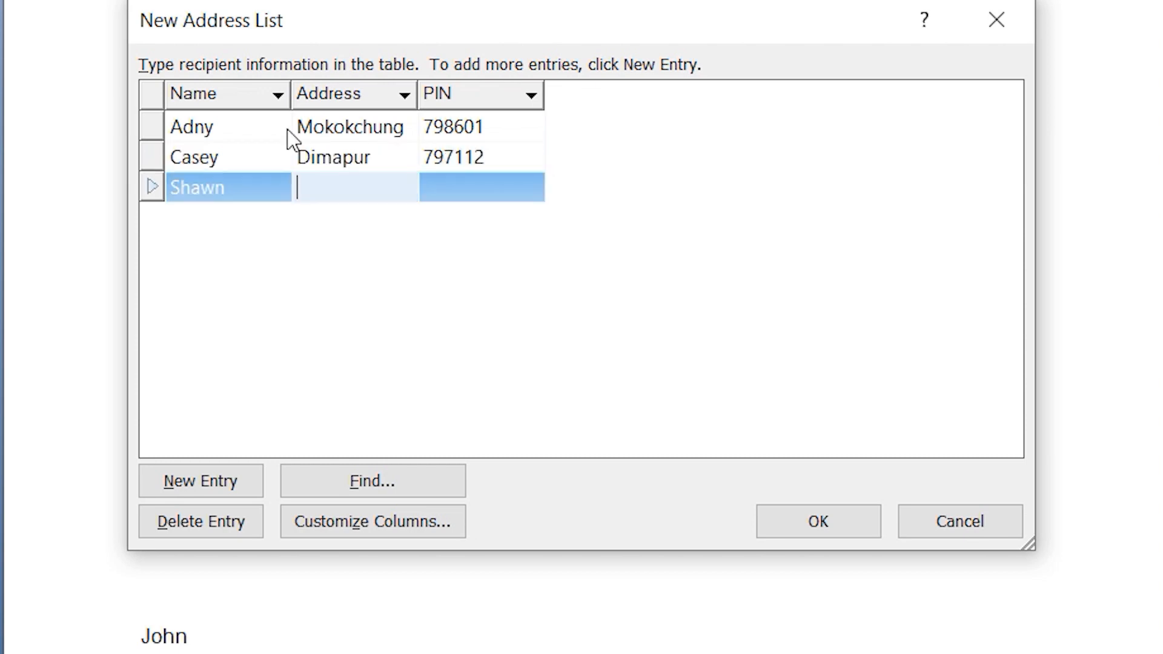
pyautogui.write('Kohima')
pyautogui.press('Tab')
pyautogui.write('797001')
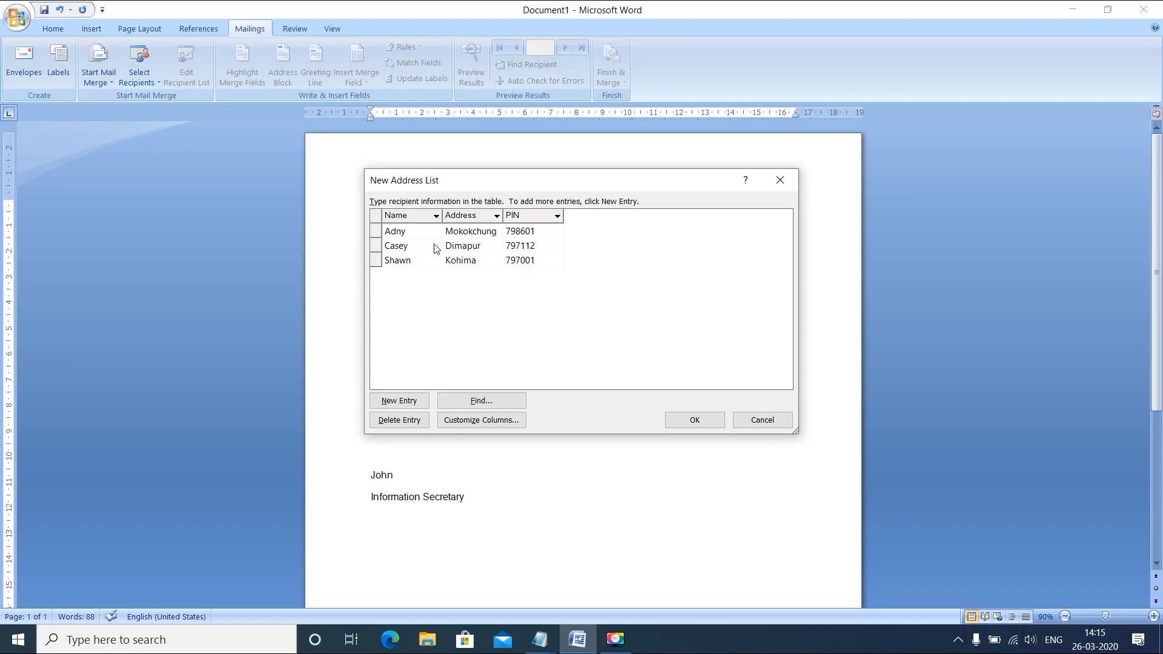
pyautogui.click(677, 423)
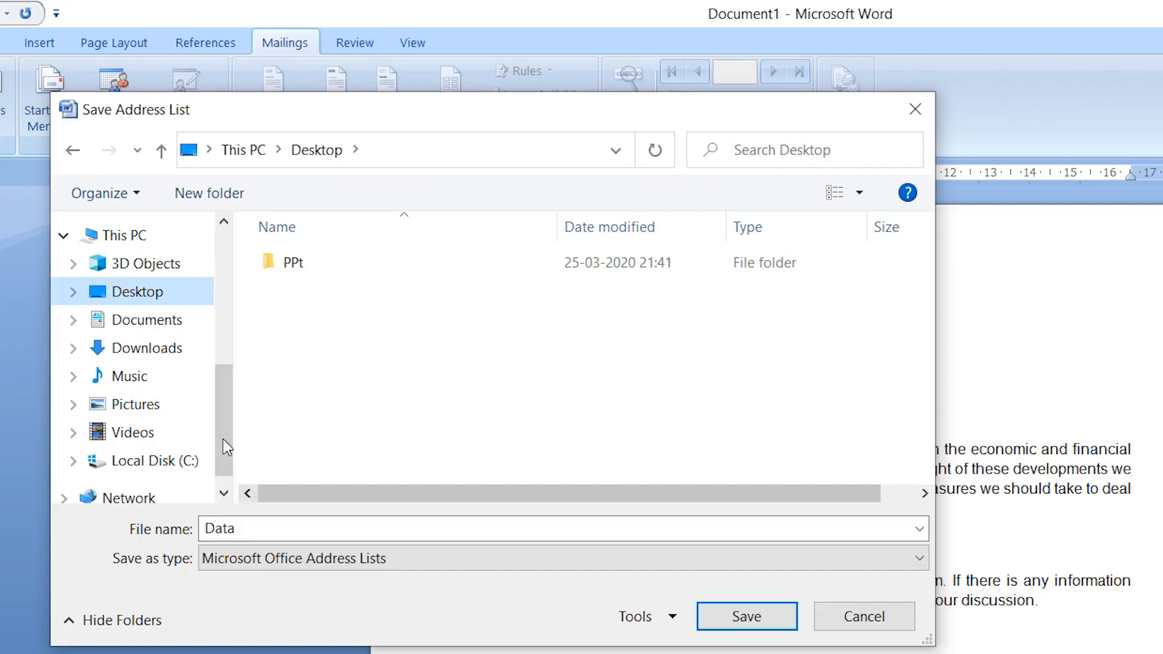
pyautogui.click(736, 617)
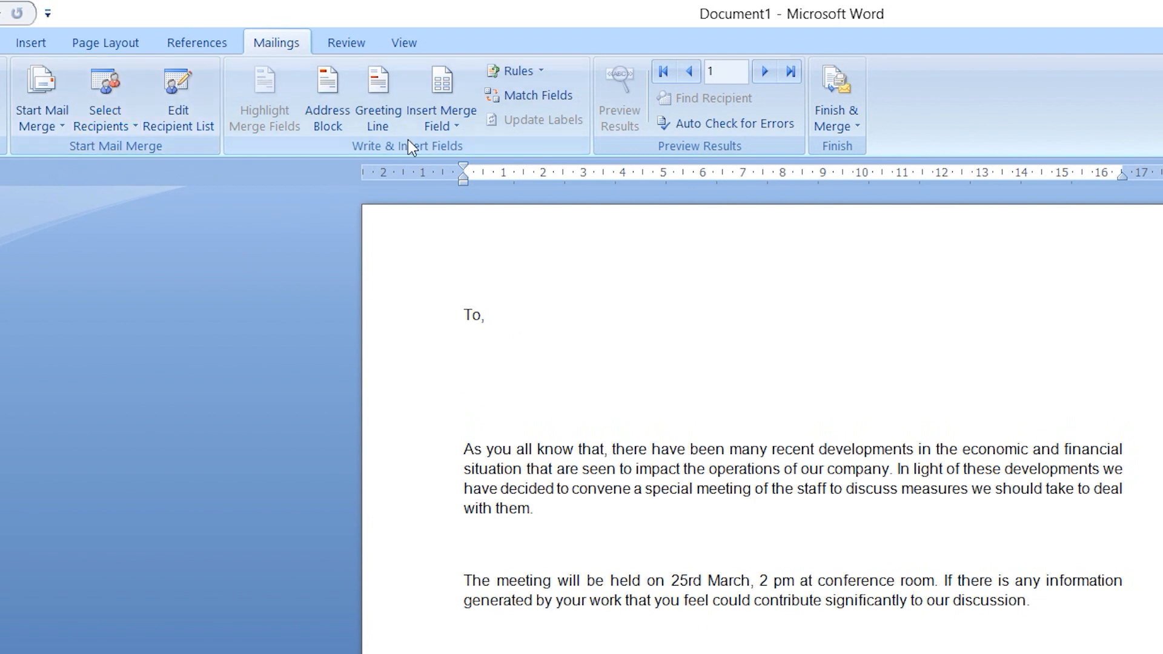
# Insert the Name, Address and PIN merge fields on three separate indented lines below "To," in the letter
pyautogui.click(439, 128)
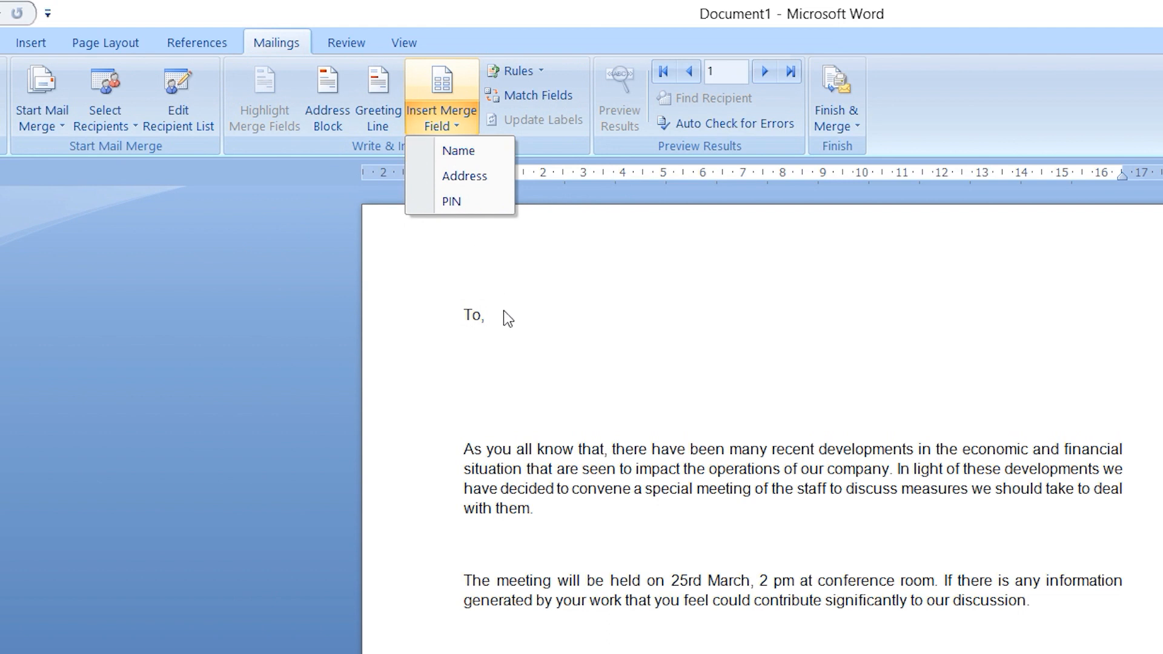
pyautogui.click(511, 341)
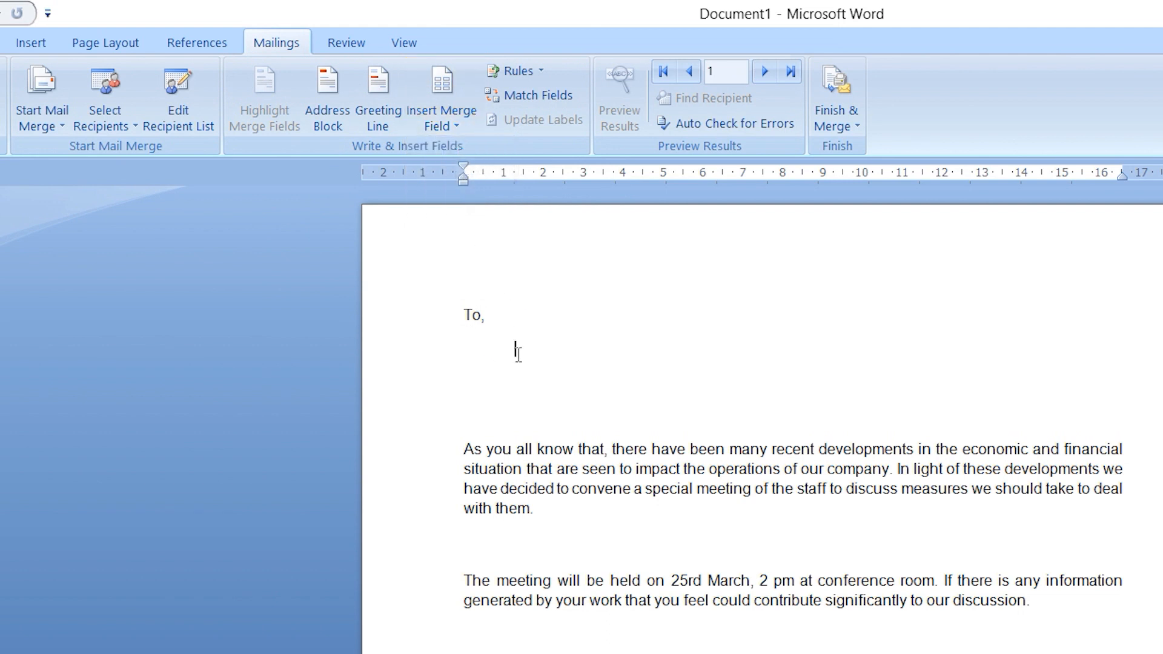
pyautogui.click(453, 129)
pyautogui.click(461, 150)
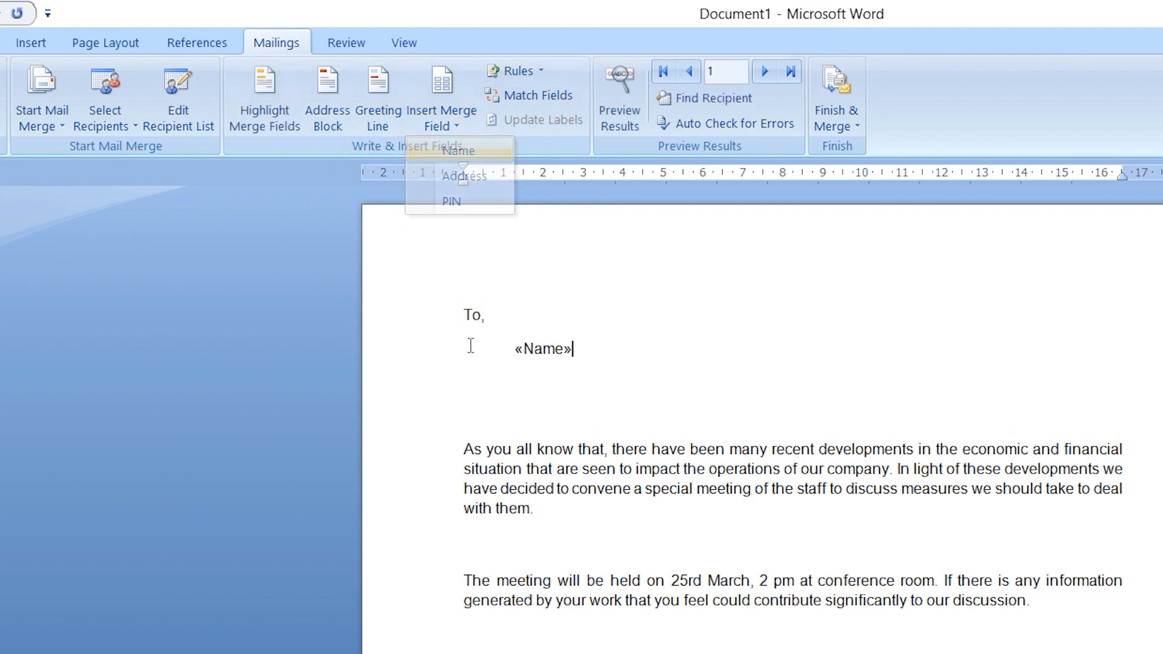
pyautogui.click(519, 379)
pyautogui.click(465, 125)
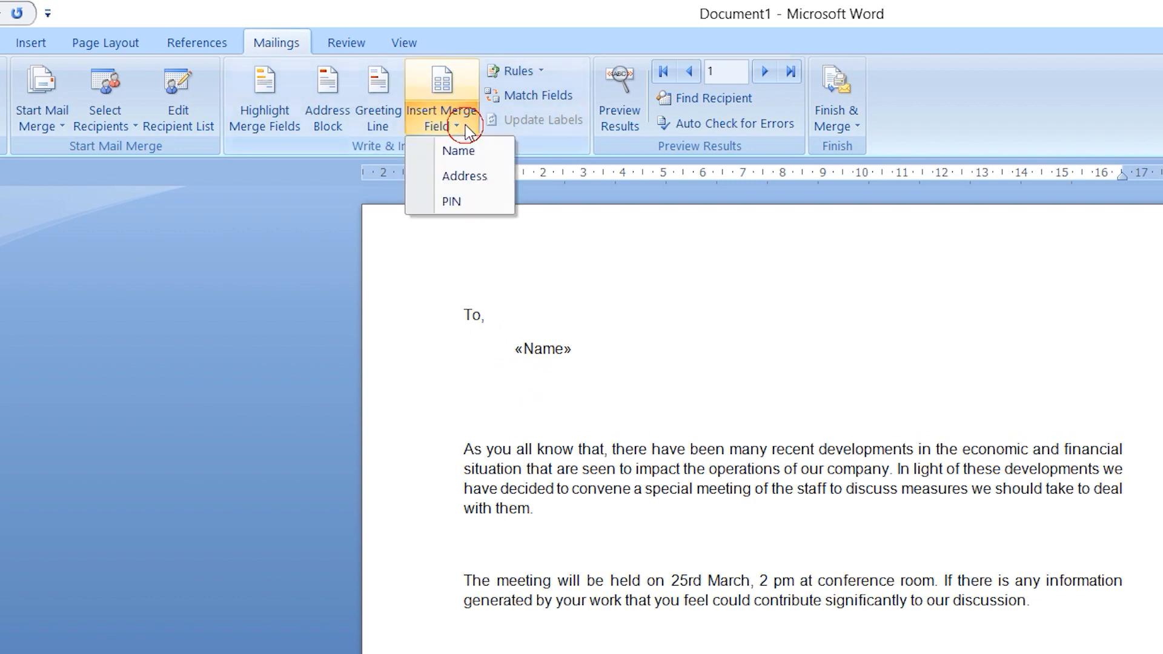
pyautogui.click(465, 176)
pyautogui.click(527, 418)
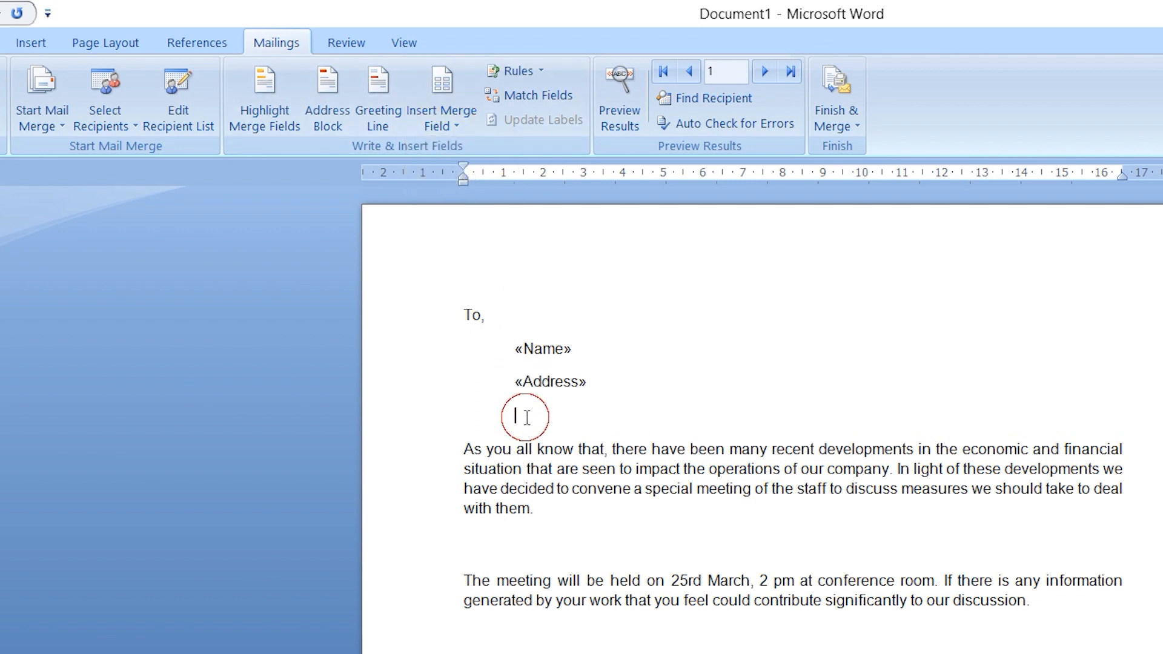
pyautogui.click(450, 125)
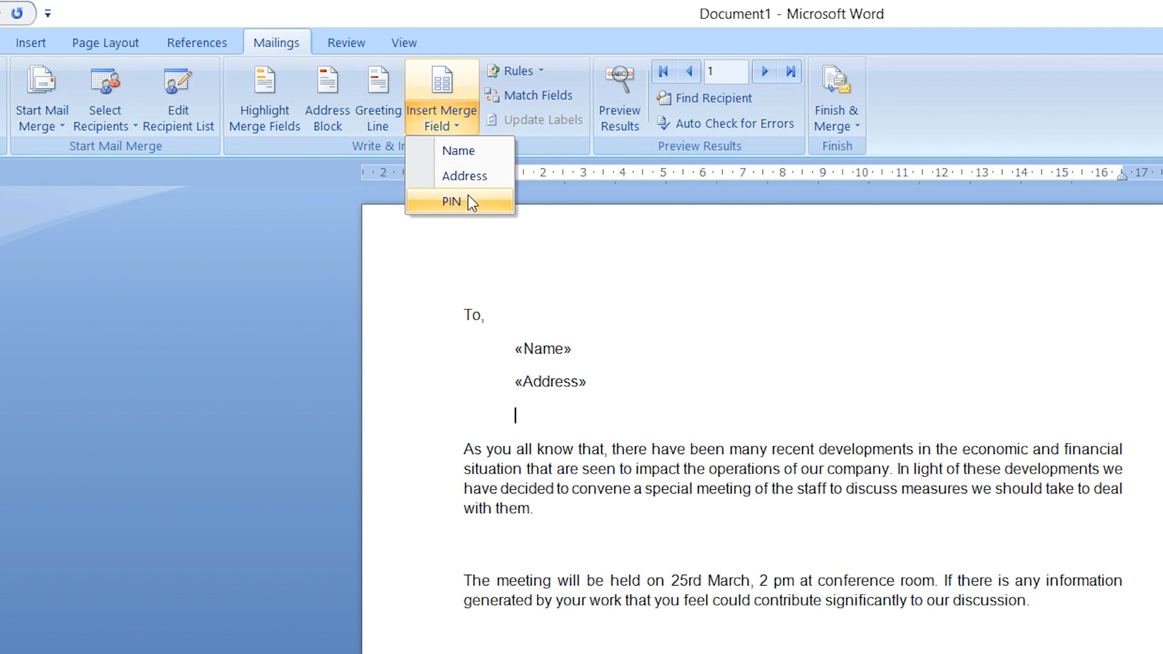
pyautogui.click(468, 200)
# Set the line spacing of the three merge field lines to 1.0 and remove the space after their paragraphs
pyautogui.click(5, 43)
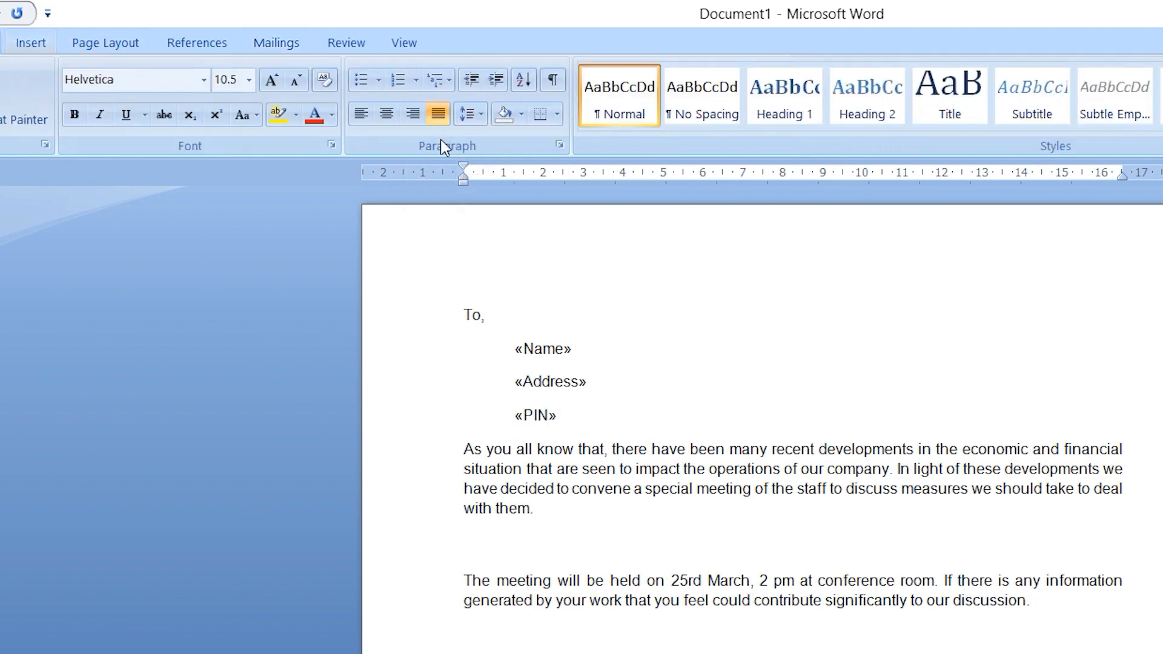
pyautogui.moveTo(573, 421); pyautogui.dragTo(512, 358)
pyautogui.click(467, 114)
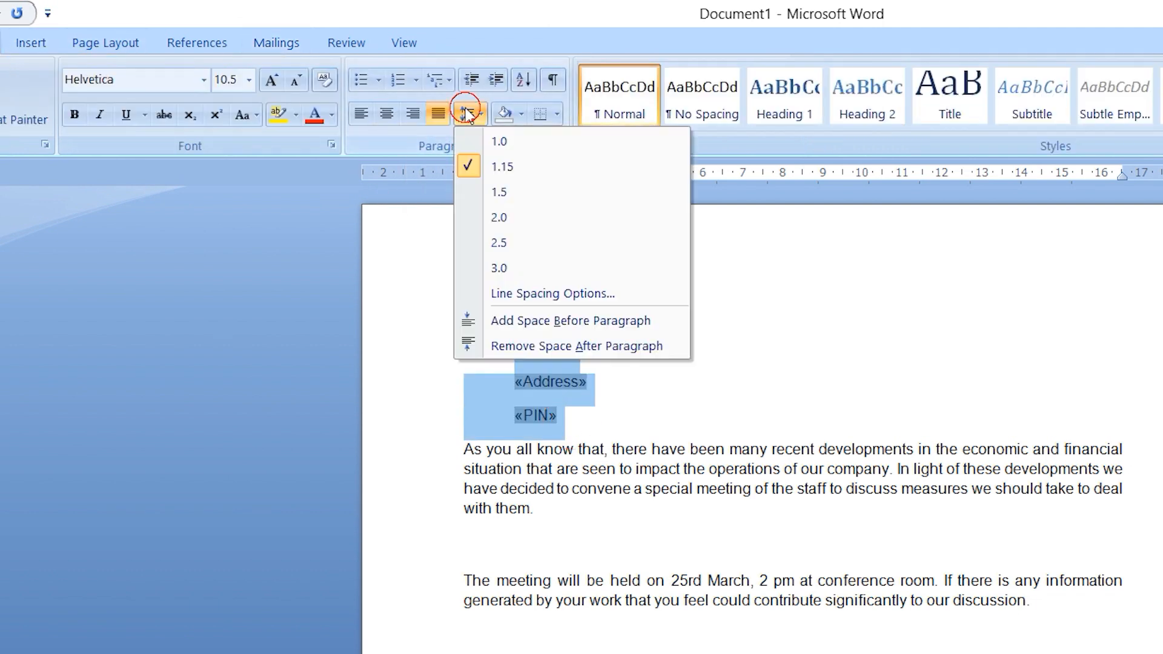
pyautogui.click(499, 141)
pyautogui.click(469, 114)
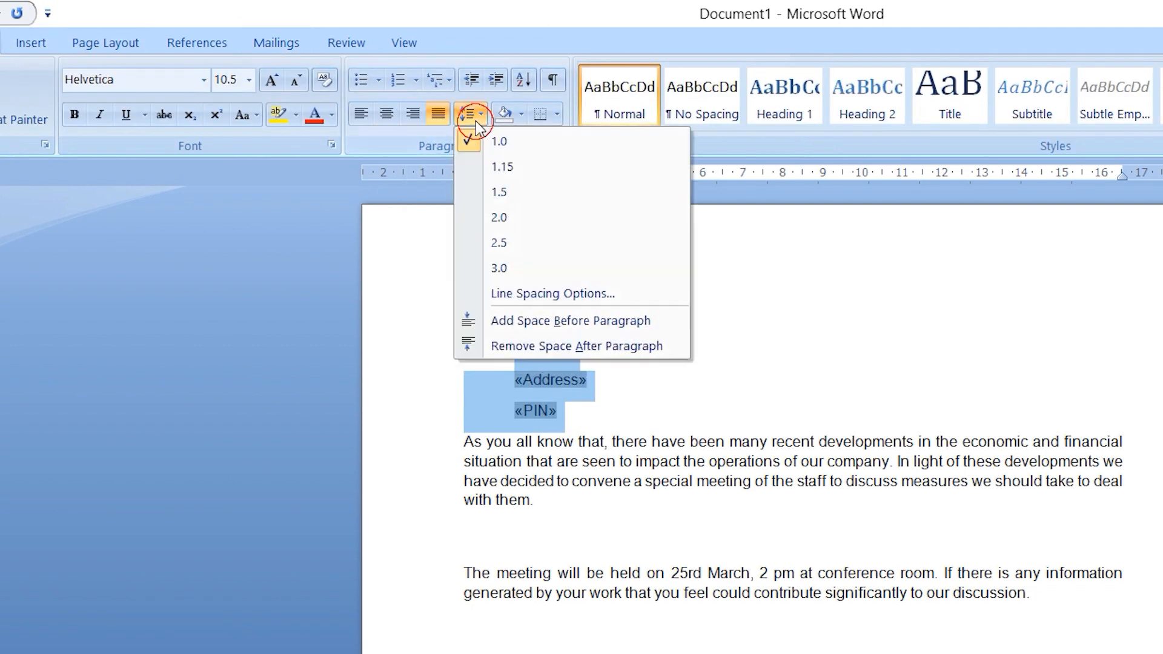
pyautogui.click(551, 346)
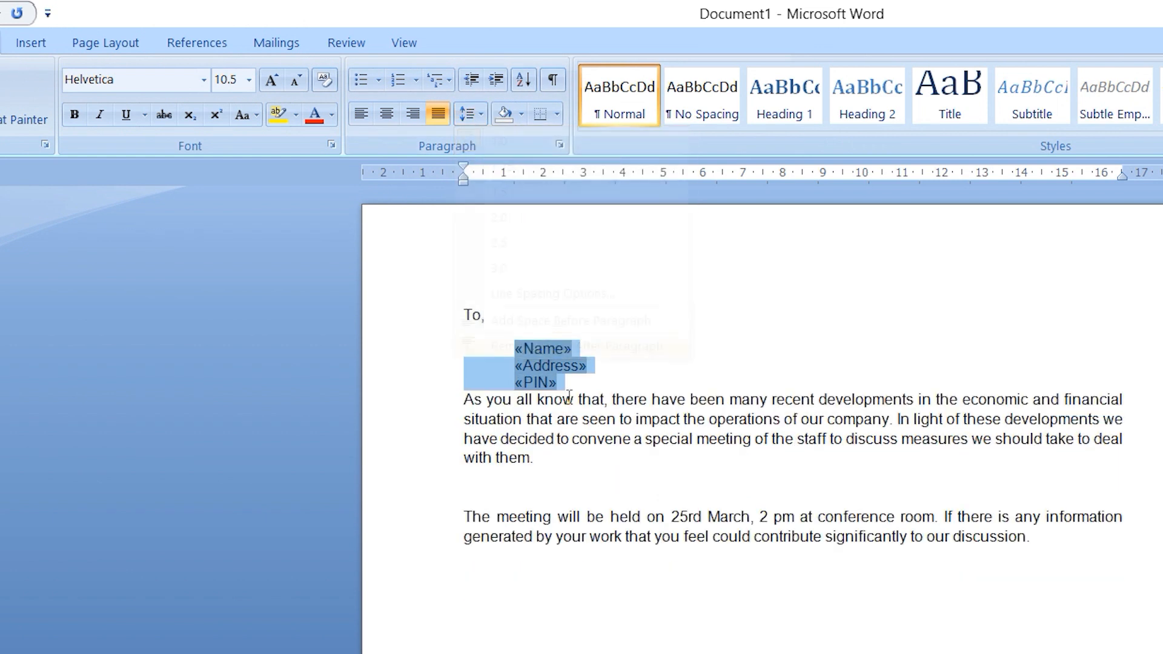
# Merge all records of the letter into a new document of individual letters
pyautogui.click(568, 390)
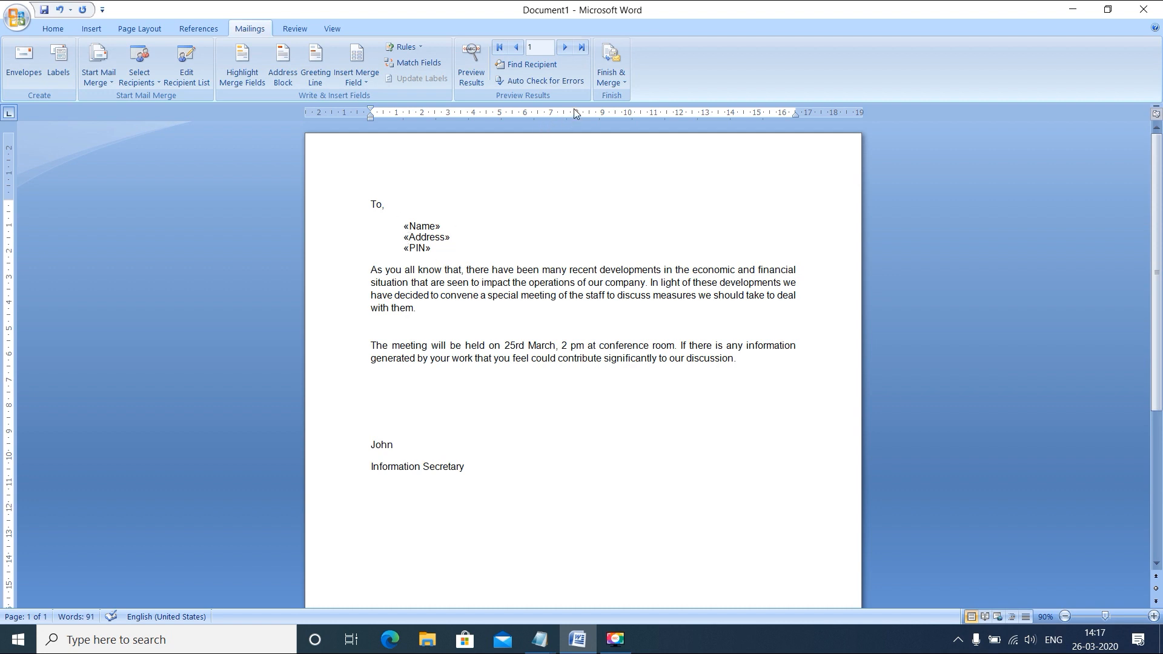
pyautogui.click(621, 85)
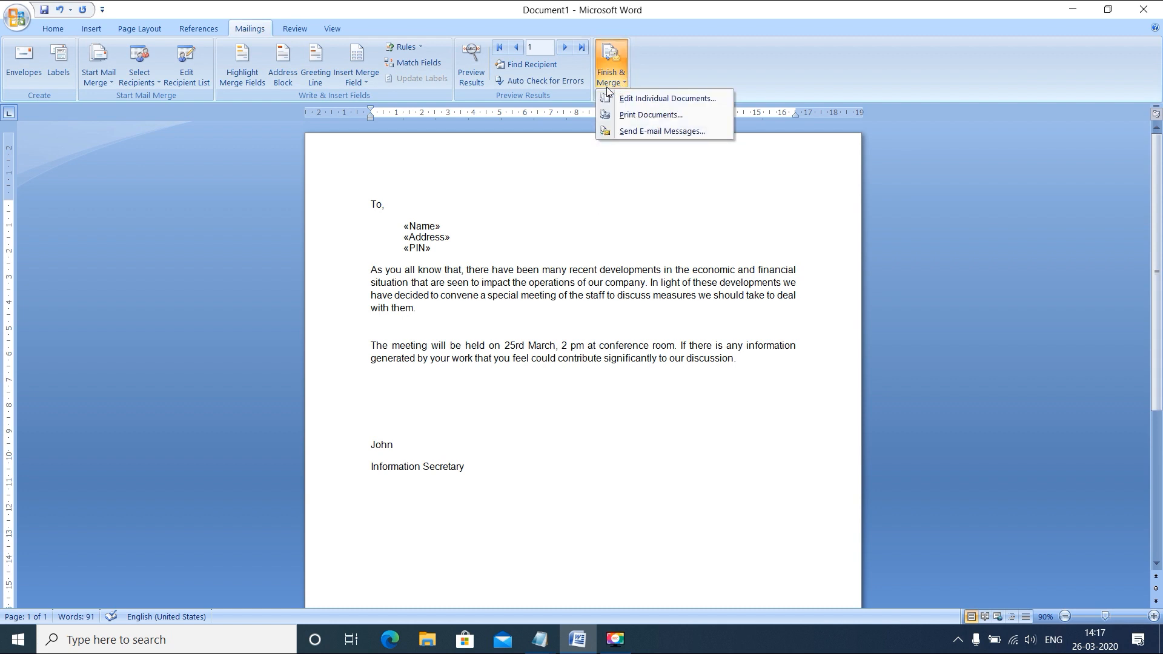
pyautogui.click(656, 101)
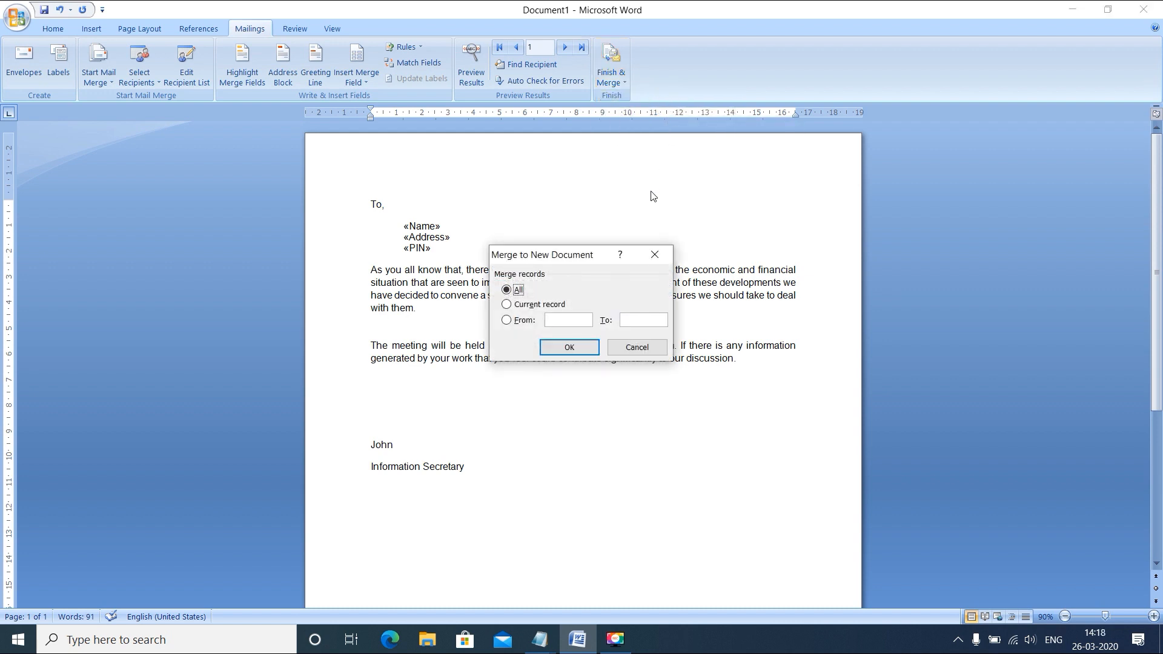
pyautogui.click(572, 347)
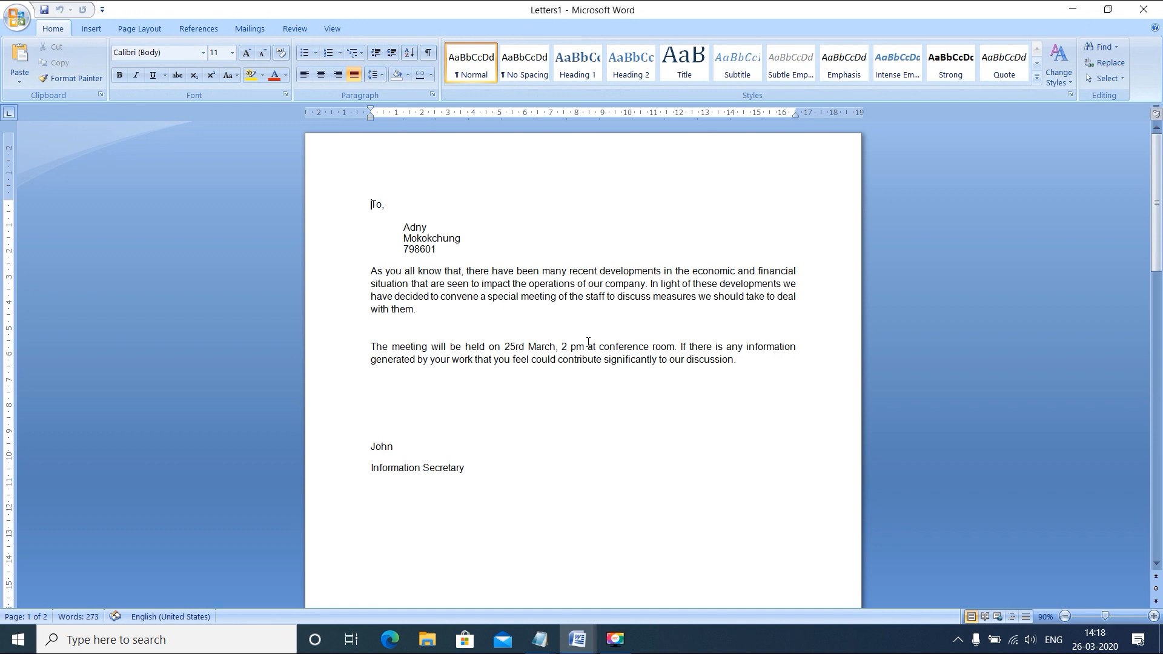
# Look through the merged letters and check the name, address and PIN lines on each page
pyautogui.scroll(-5, 436, 255)
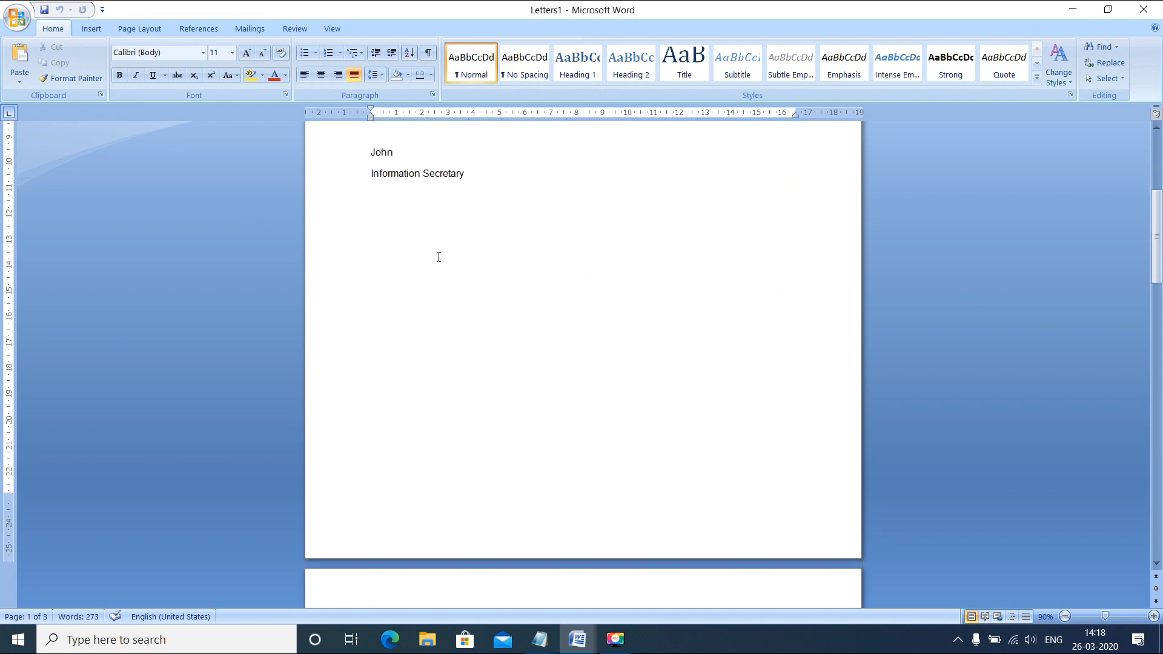
pyautogui.scroll(5, 438, 254)
pyautogui.click(442, 249)
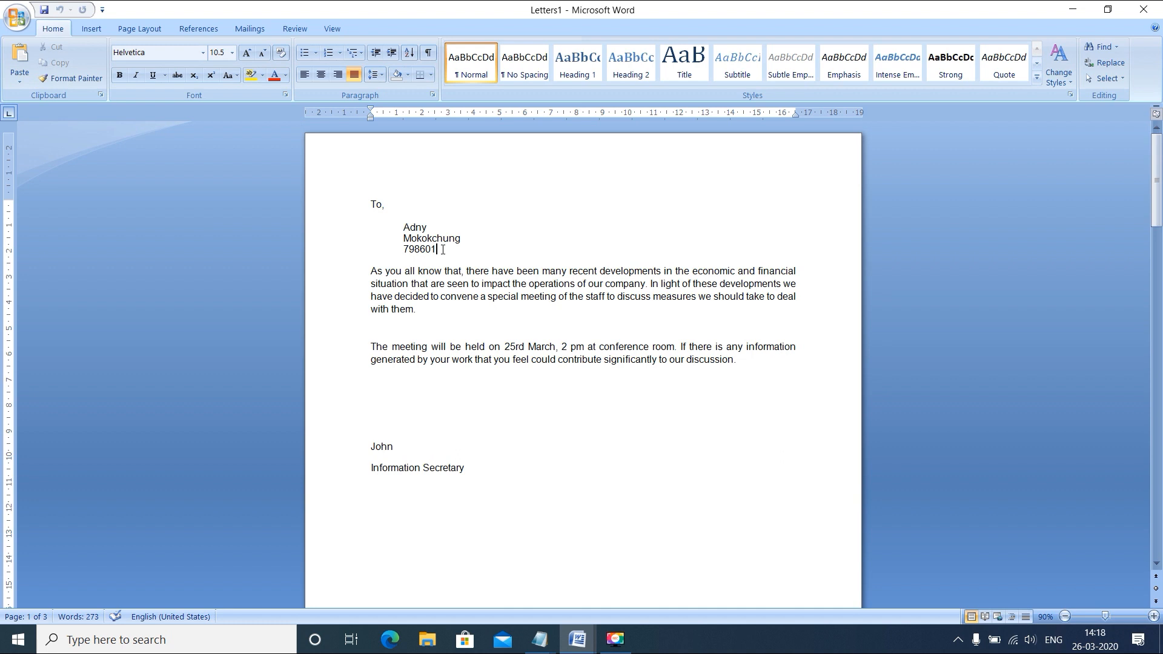
pyautogui.scroll(10, 442, 249)
pyautogui.scroll(-16, 443, 249)
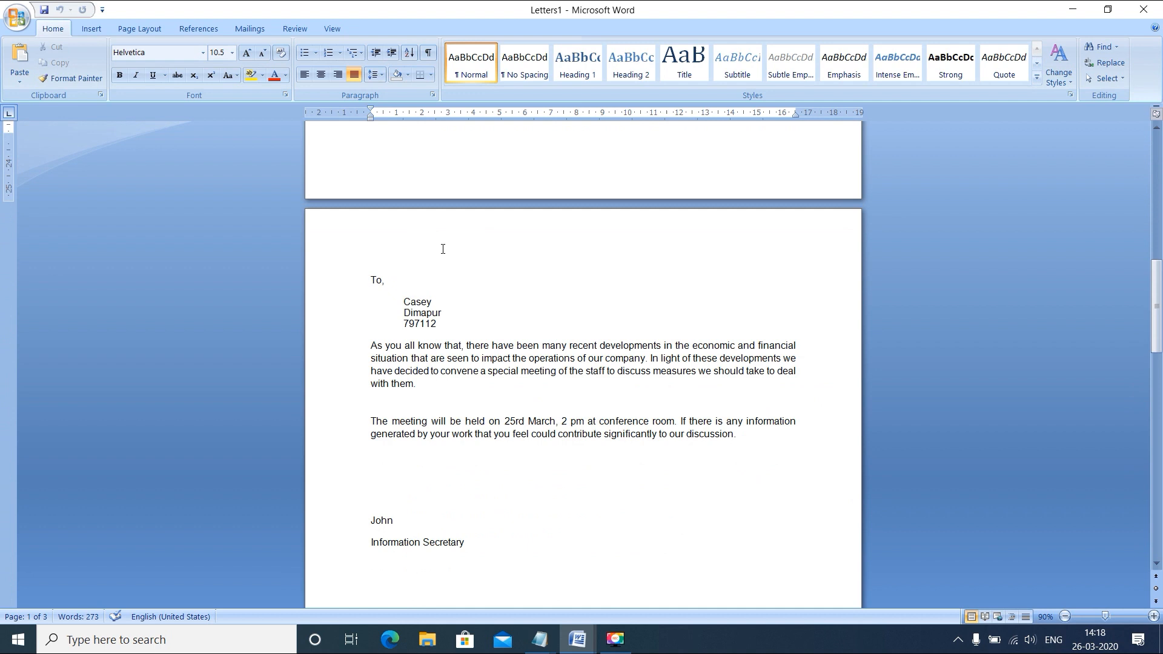
pyautogui.scroll(15, 443, 249)
pyautogui.scroll(-9, 443, 248)
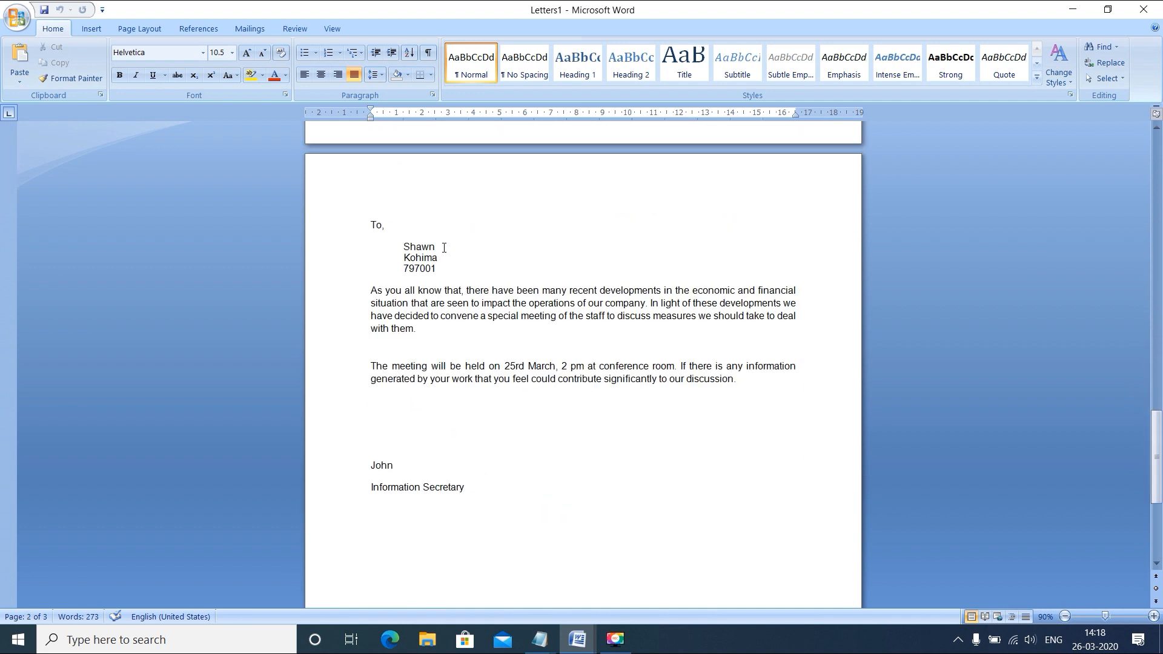
pyautogui.scroll(-8, 444, 248)
pyautogui.scroll(20, 444, 248)
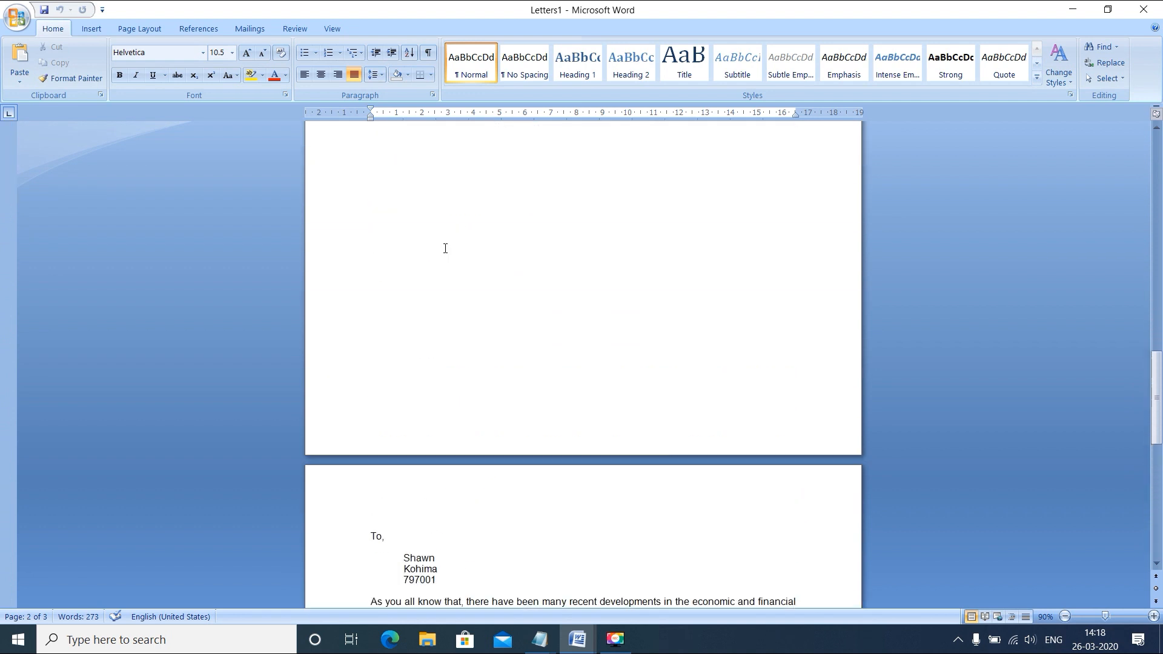
pyautogui.scroll(-13, 447, 248)
pyautogui.scroll(11, 527, 384)
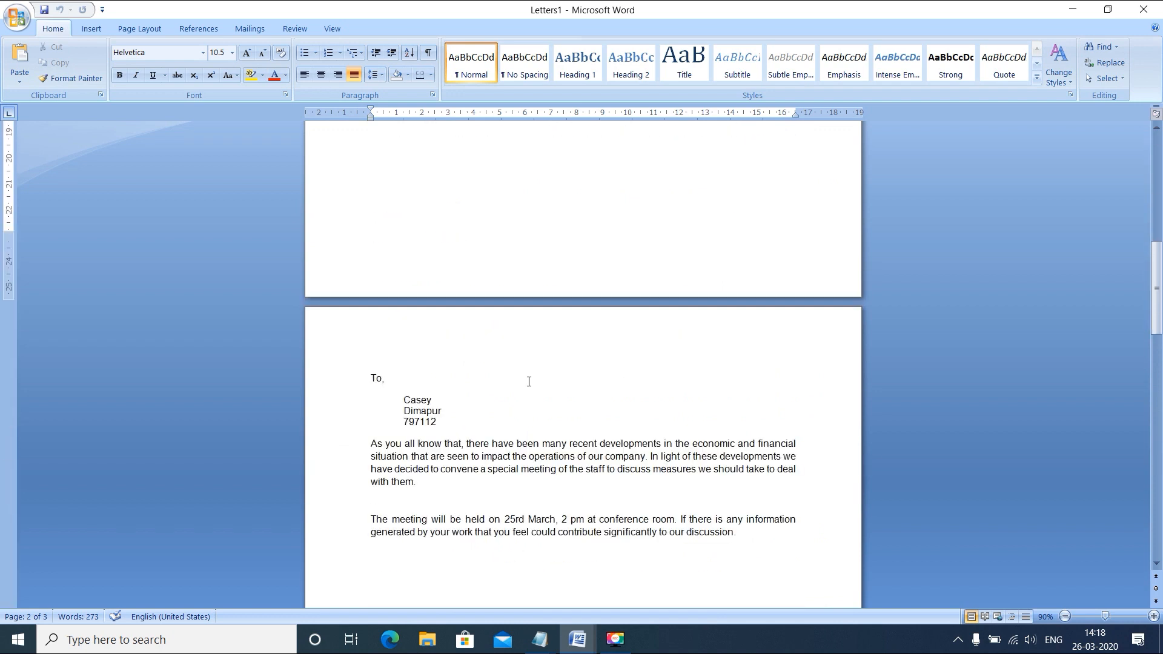
pyautogui.scroll(-11, 527, 384)
pyautogui.scroll(-5, 537, 384)
pyautogui.scroll(20, 537, 384)
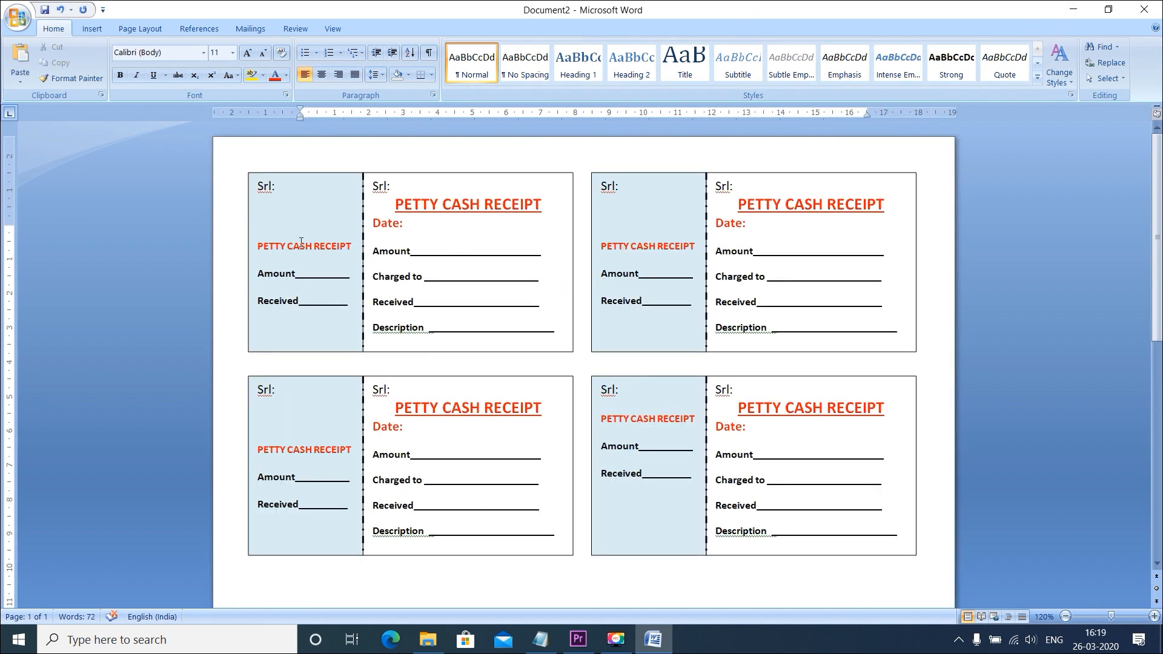
# Switch to Excel to review the serial number columns on Sheet1 of the SerialNos workbook, and close it
pyautogui.click(286, 189)
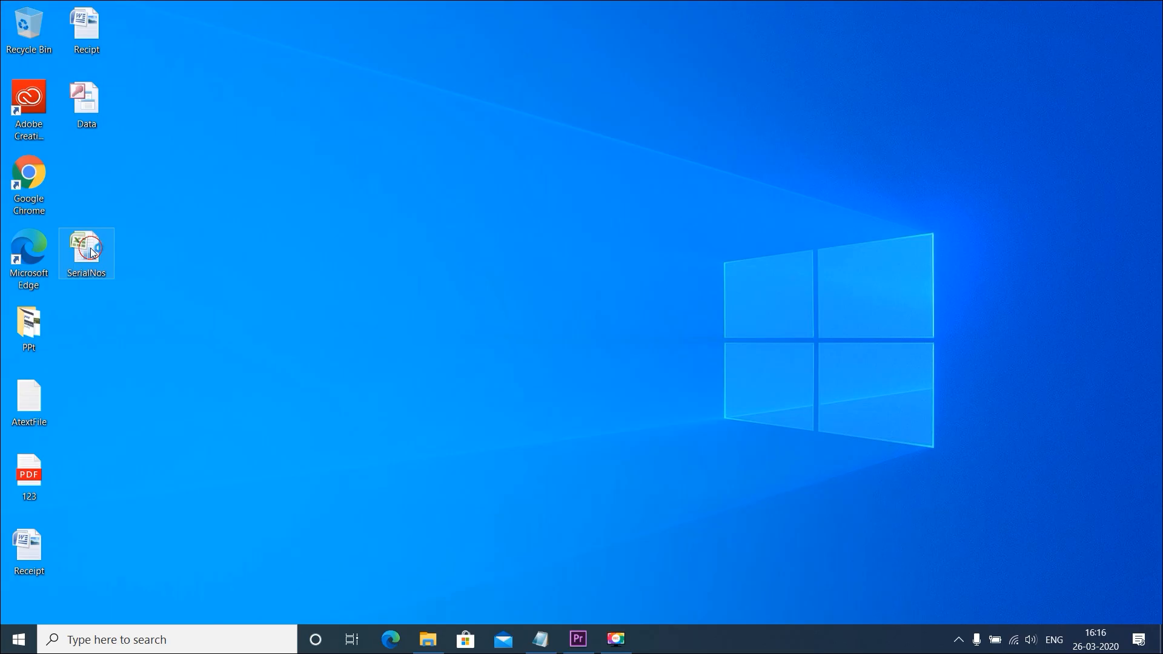
pyautogui.doubleClick(88, 247)
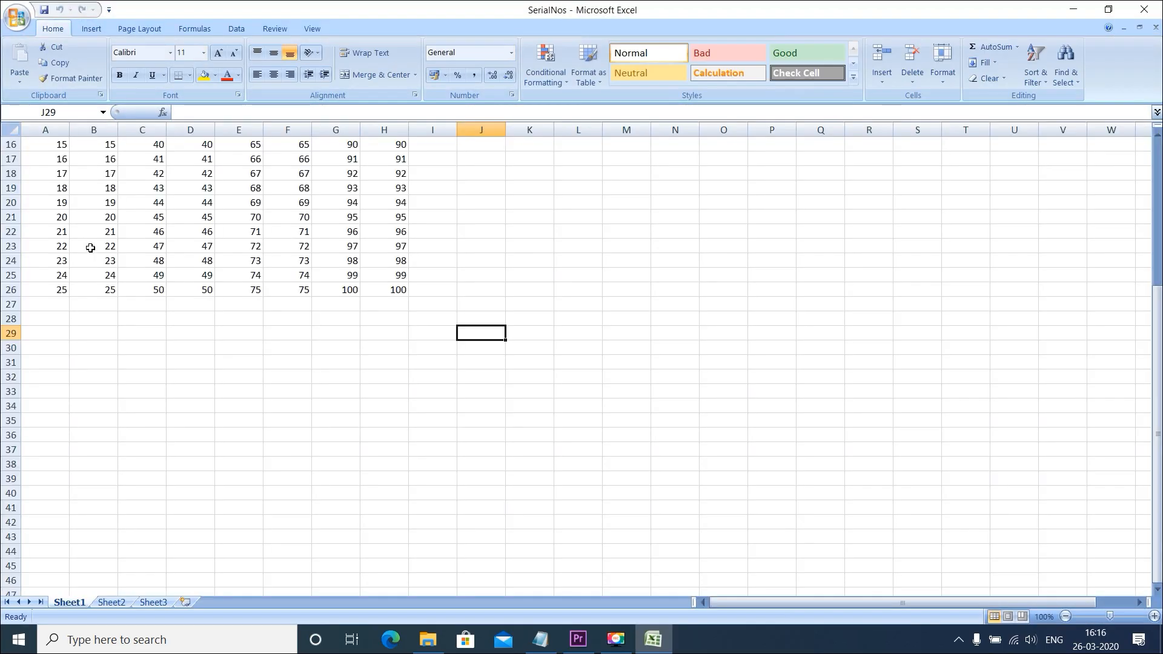
pyautogui.scroll(2, 691, 436)
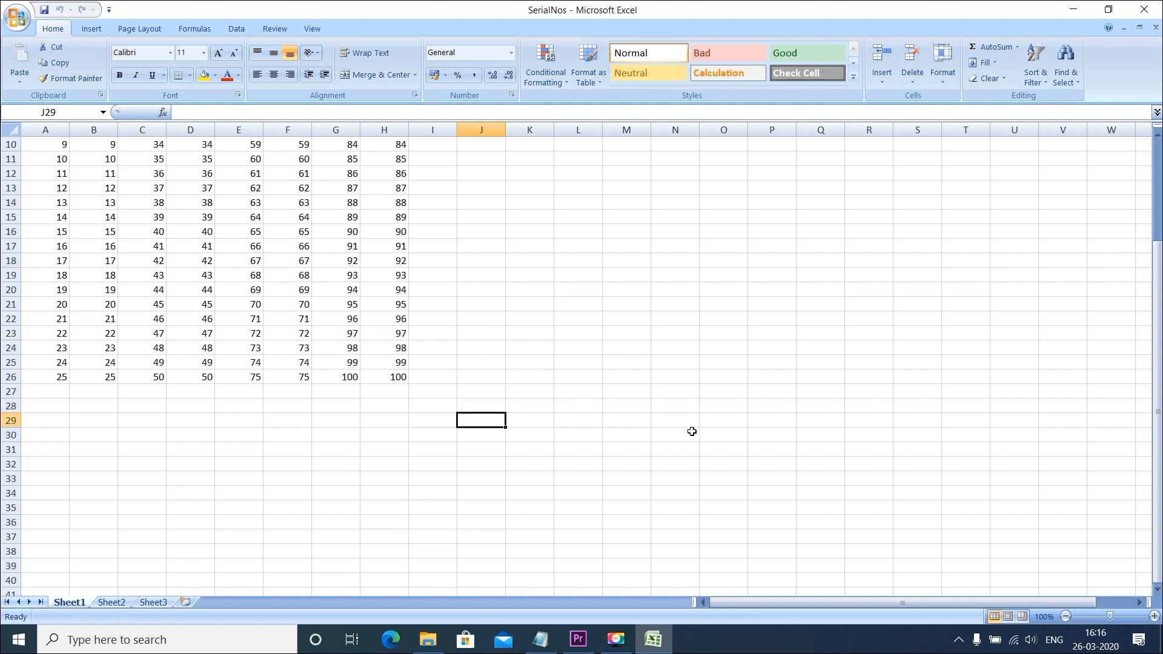
pyautogui.scroll(3, 692, 432)
pyautogui.click(1143, 9)
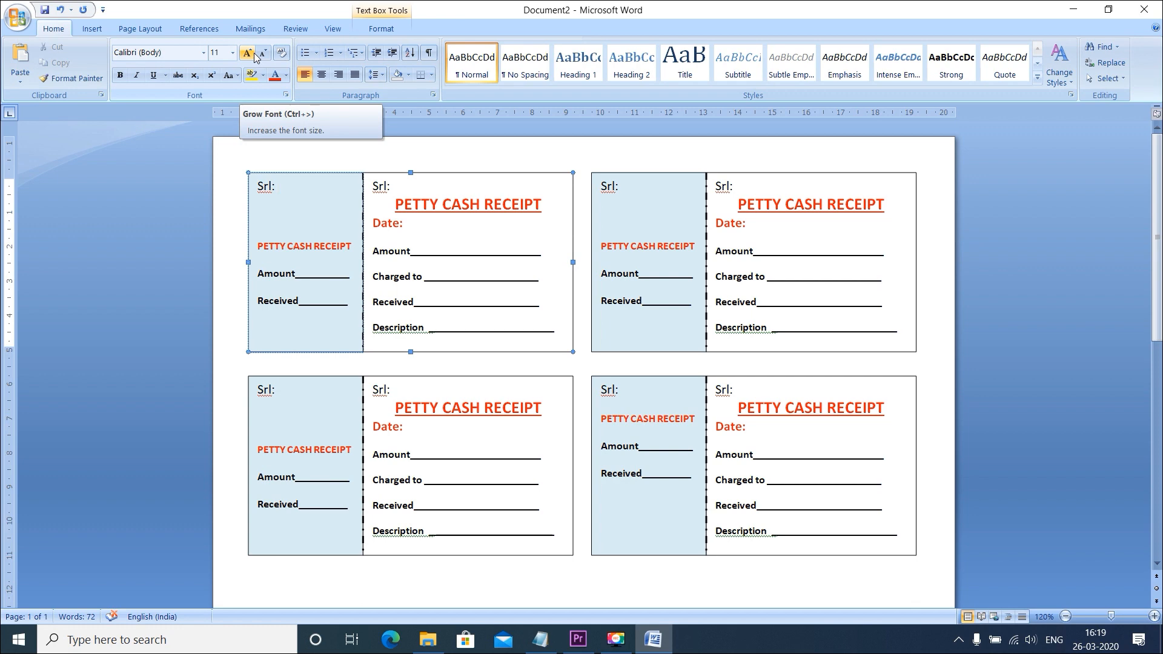
# Use Sheet1$ of the existing SerialNos file on the Desktop as the recipient list, with the first row as column headers
pyautogui.click(250, 28)
pyautogui.click(195, 103)
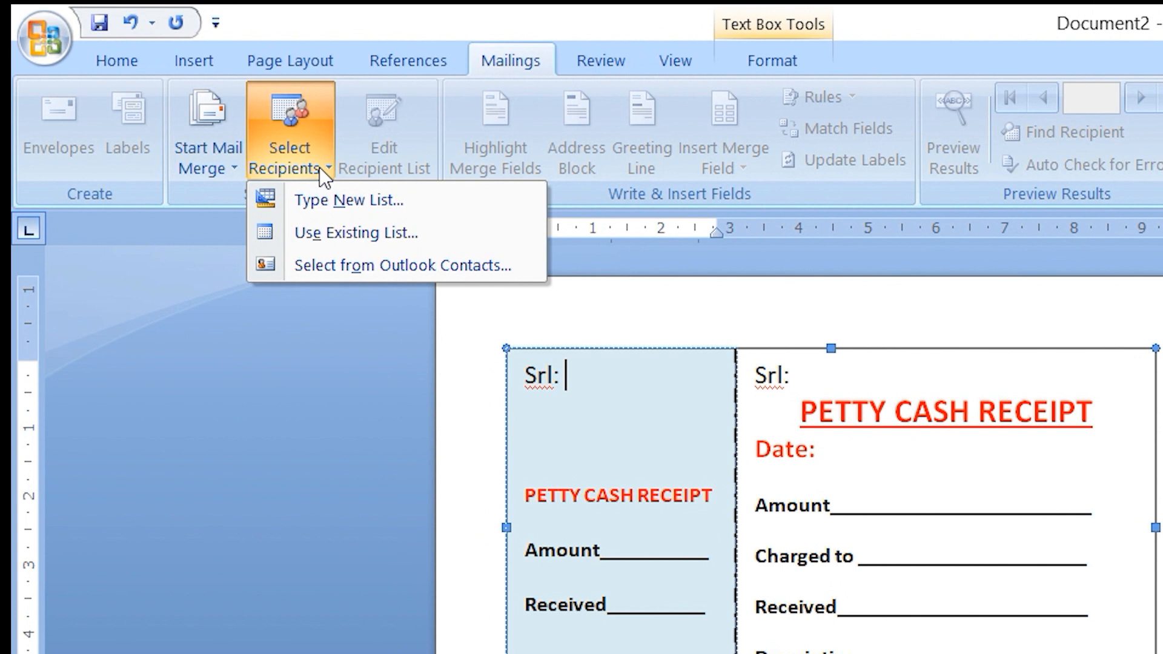
pyautogui.click(345, 235)
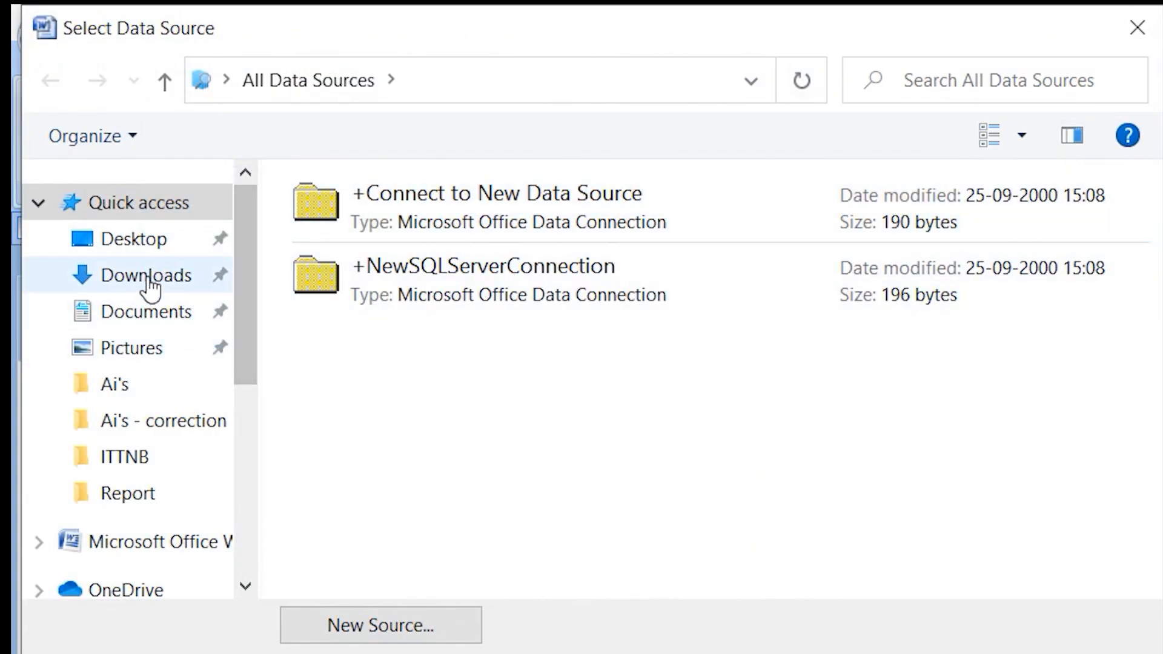
pyautogui.click(134, 243)
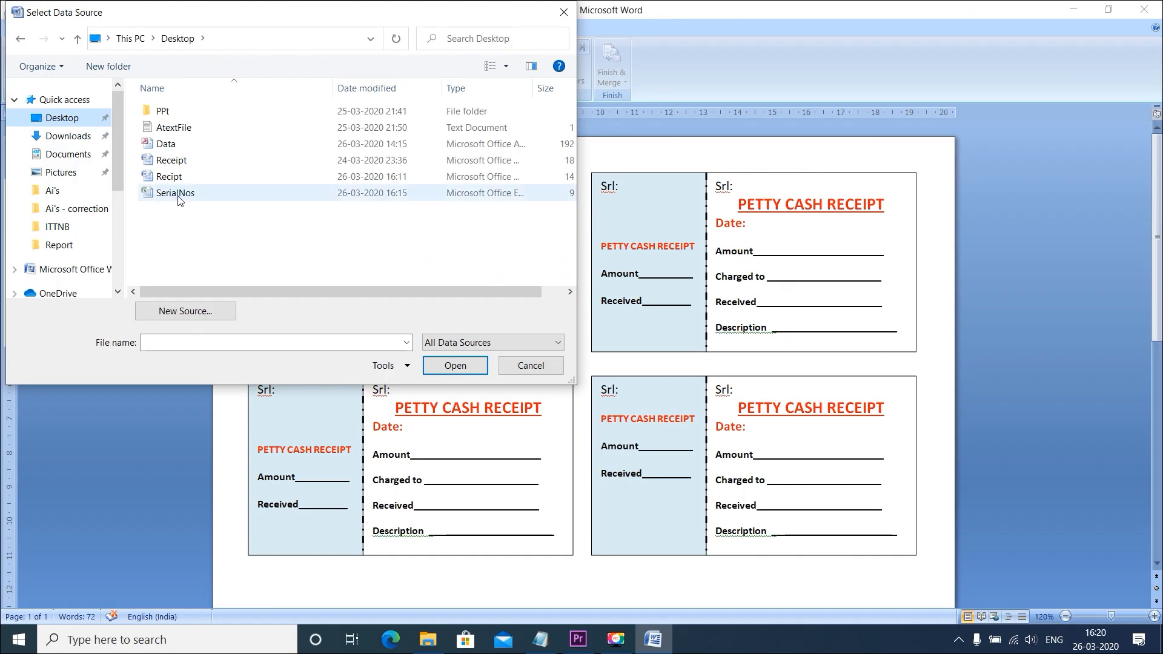
pyautogui.doubleClick(176, 194)
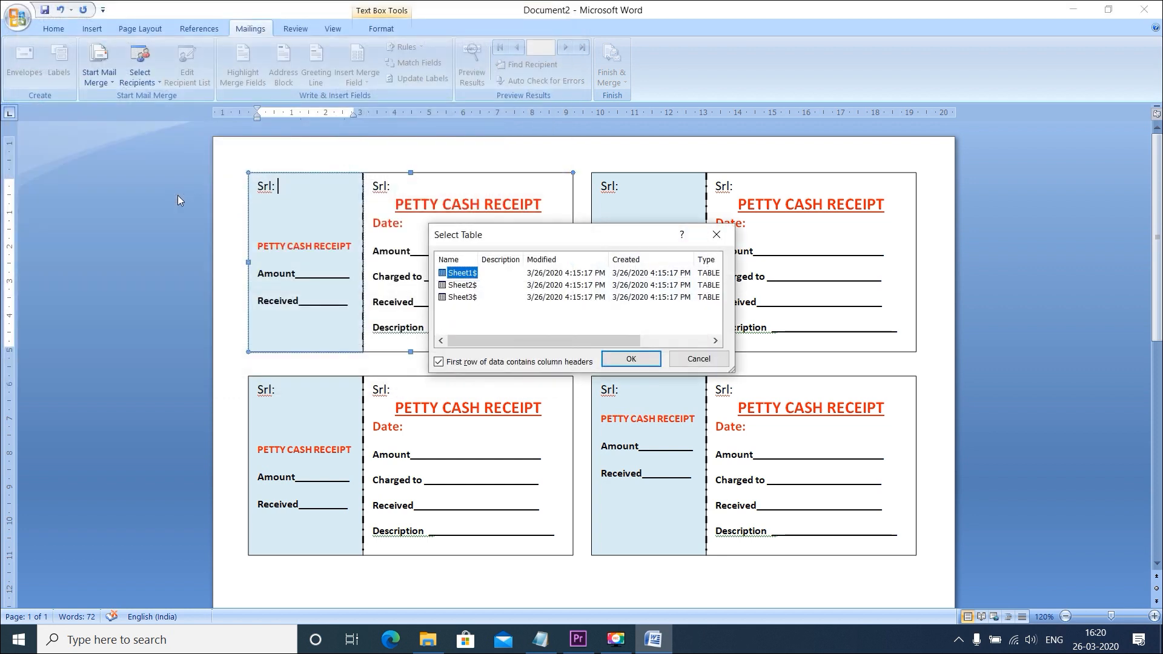
pyautogui.click(627, 360)
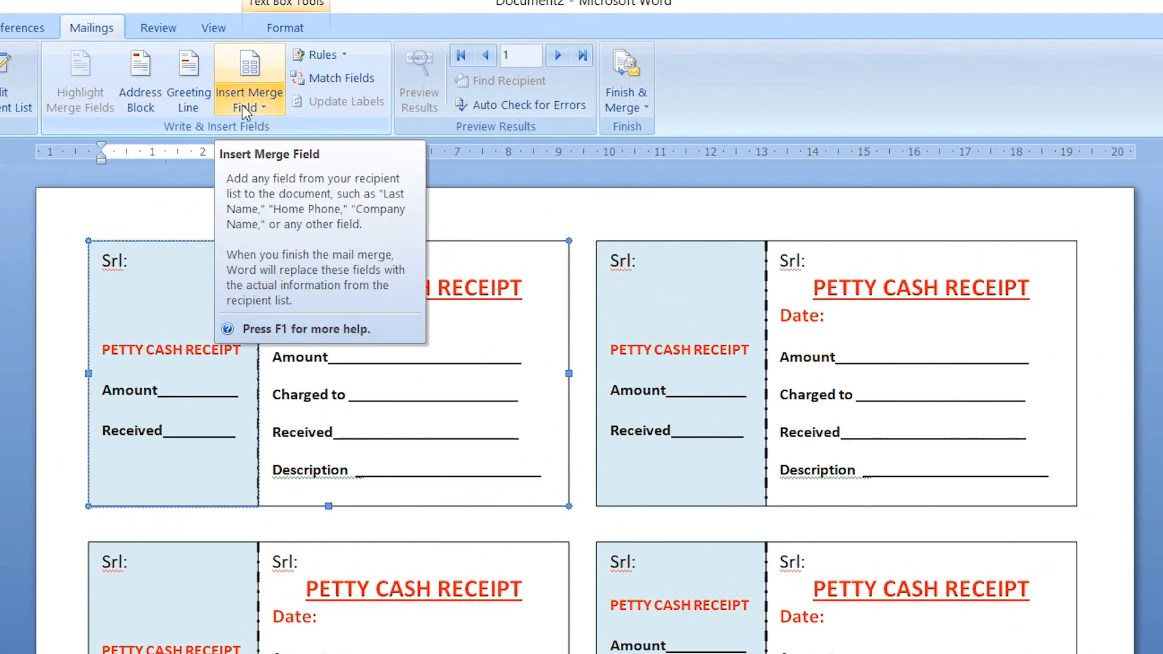
# Insert the Srl1 merge field after "Srl:" in the first receipt's blue stub and Srl11 after "Srl:" in its main part
pyautogui.click(276, 102)
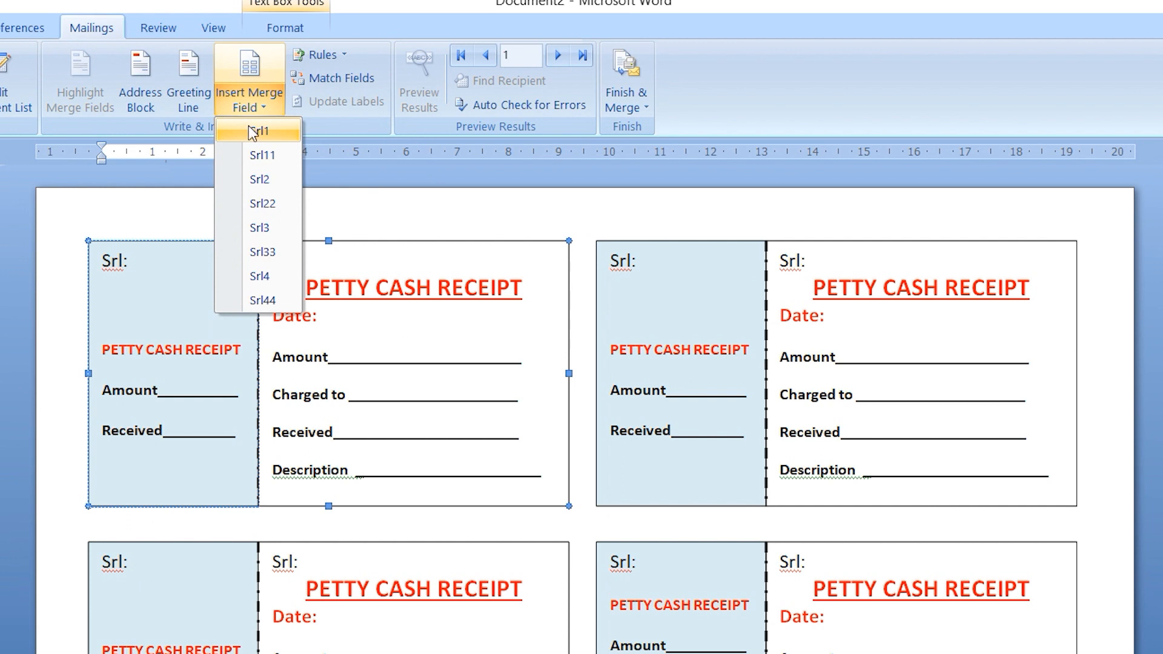
pyautogui.click(253, 132)
pyautogui.click(298, 254)
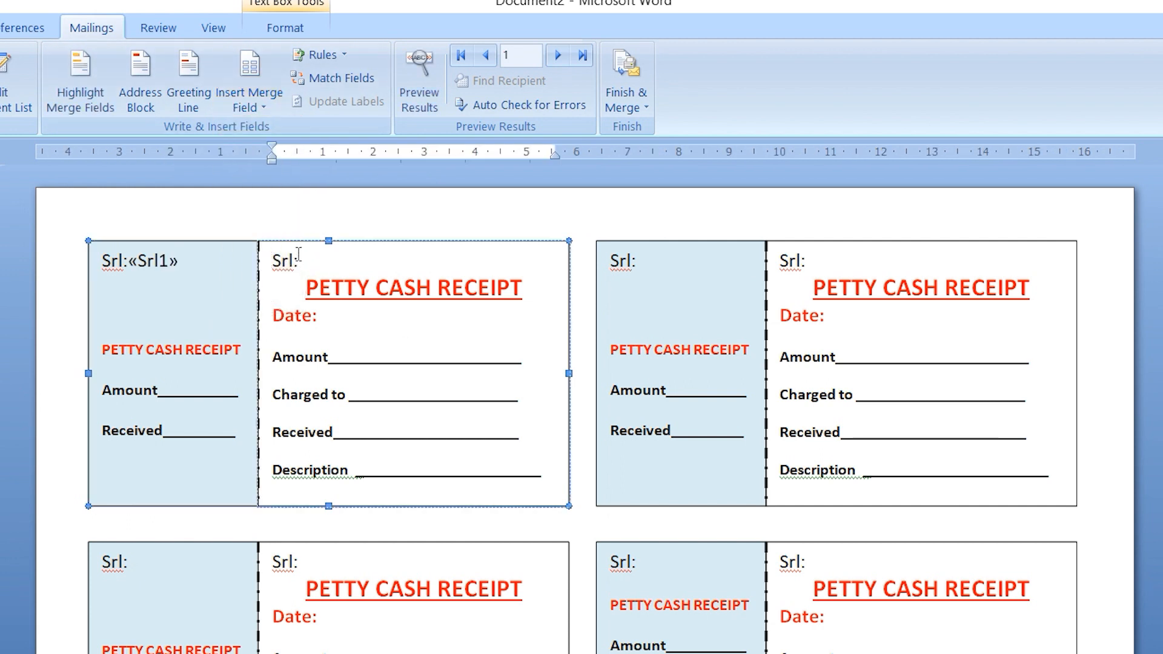
pyautogui.click(249, 100)
pyautogui.click(253, 154)
# Insert the Srl2 merge field in the stub of the upper row's second receipt and Srl22 in its main part
pyautogui.click(691, 266)
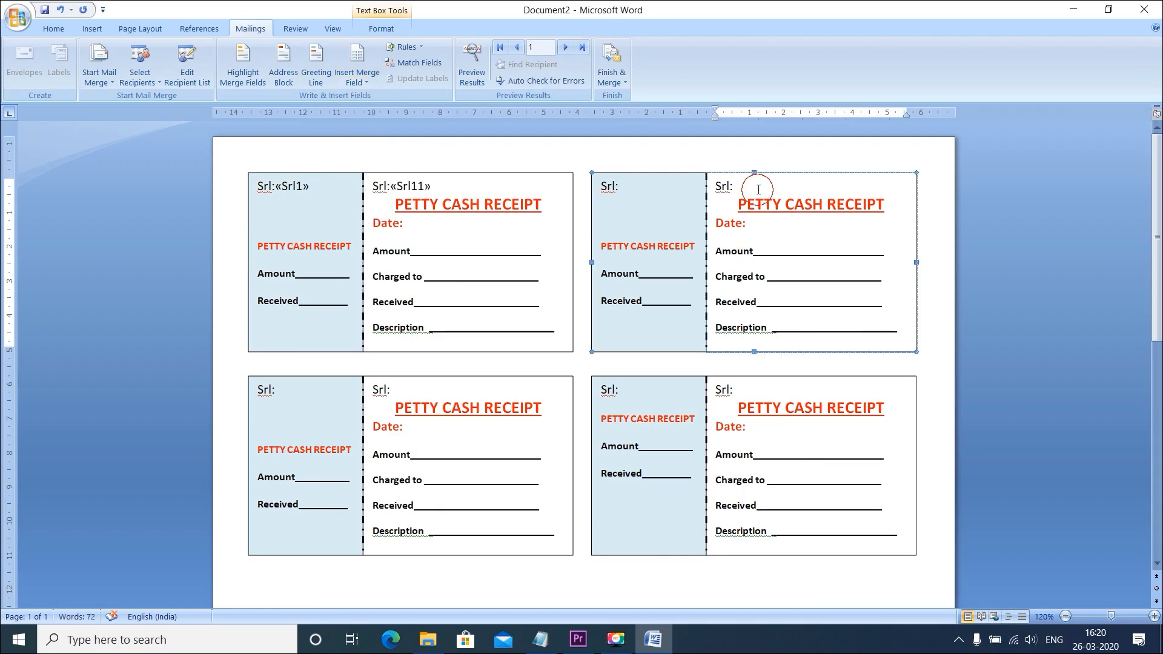
pyautogui.click(356, 77)
pyautogui.click(364, 131)
pyautogui.click(736, 187)
pyautogui.click(357, 77)
pyautogui.click(366, 147)
# Insert the Srl3 merge field in the stub of the lower row's first receipt and Srl33 in its main part
pyautogui.click(278, 390)
pyautogui.click(357, 77)
pyautogui.click(363, 164)
pyautogui.click(395, 387)
pyautogui.click(357, 77)
pyautogui.click(373, 180)
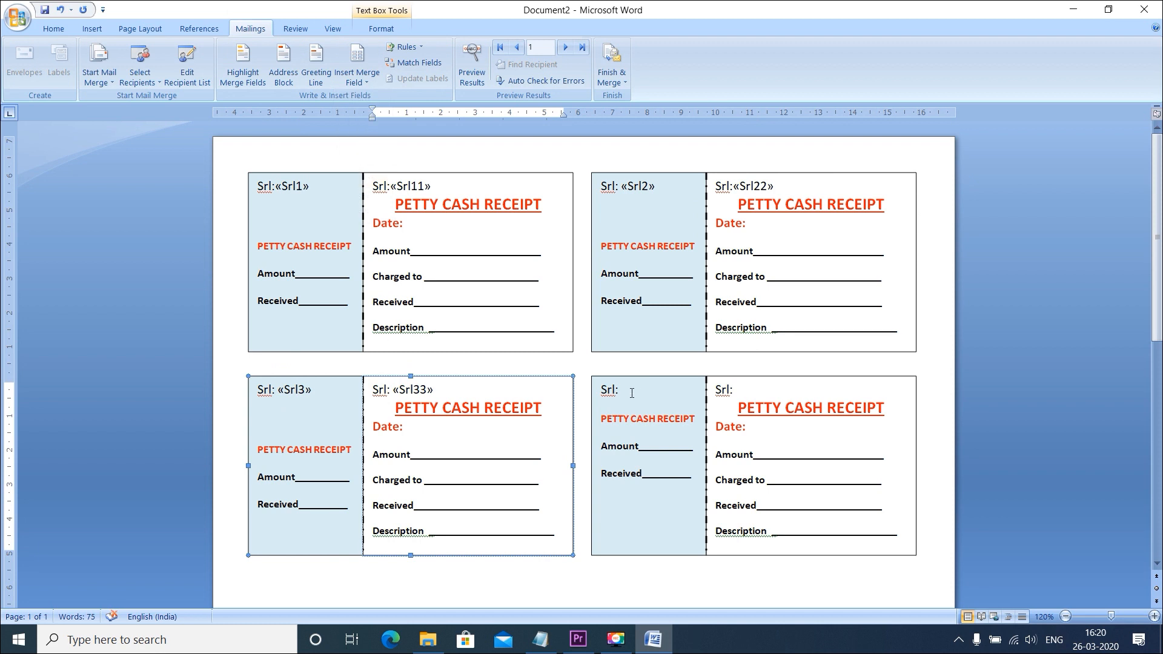
# Insert the Srl4 merge field in the stub of the lower row's second receipt and Srl44 in its main part
pyautogui.click(630, 391)
pyautogui.click(357, 77)
pyautogui.click(364, 196)
pyautogui.click(736, 389)
pyautogui.click(357, 77)
pyautogui.click(366, 212)
pyautogui.click(597, 123)
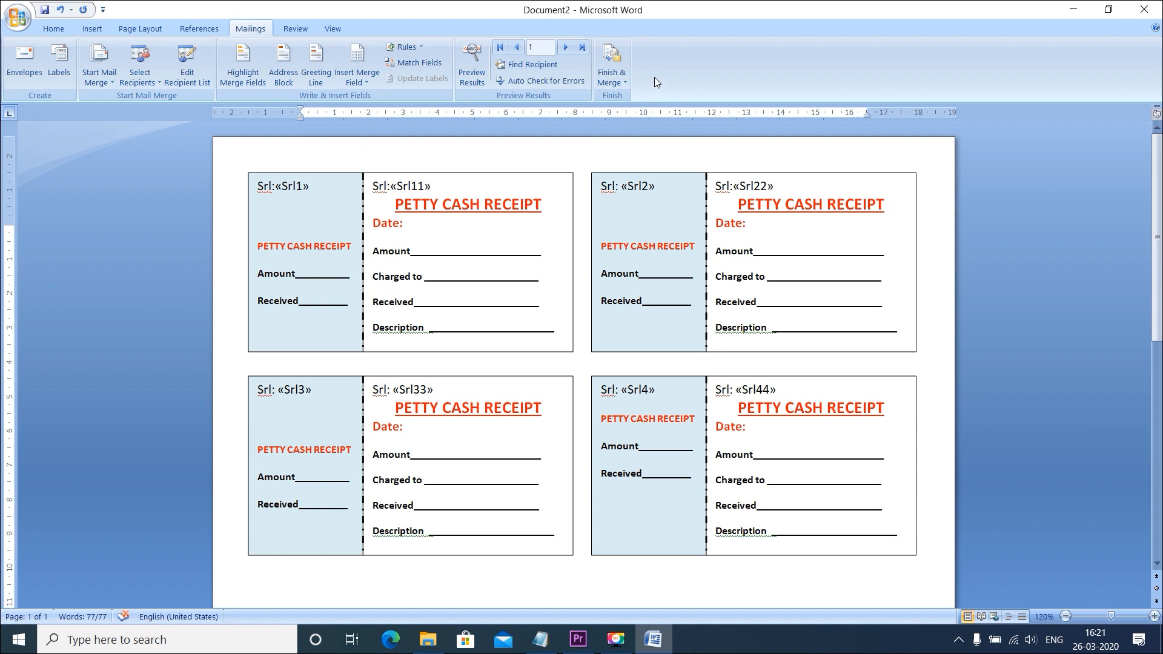
# Merge all records into a new document of individual receipts and check both serial numbers on the first receipt
pyautogui.click(625, 83)
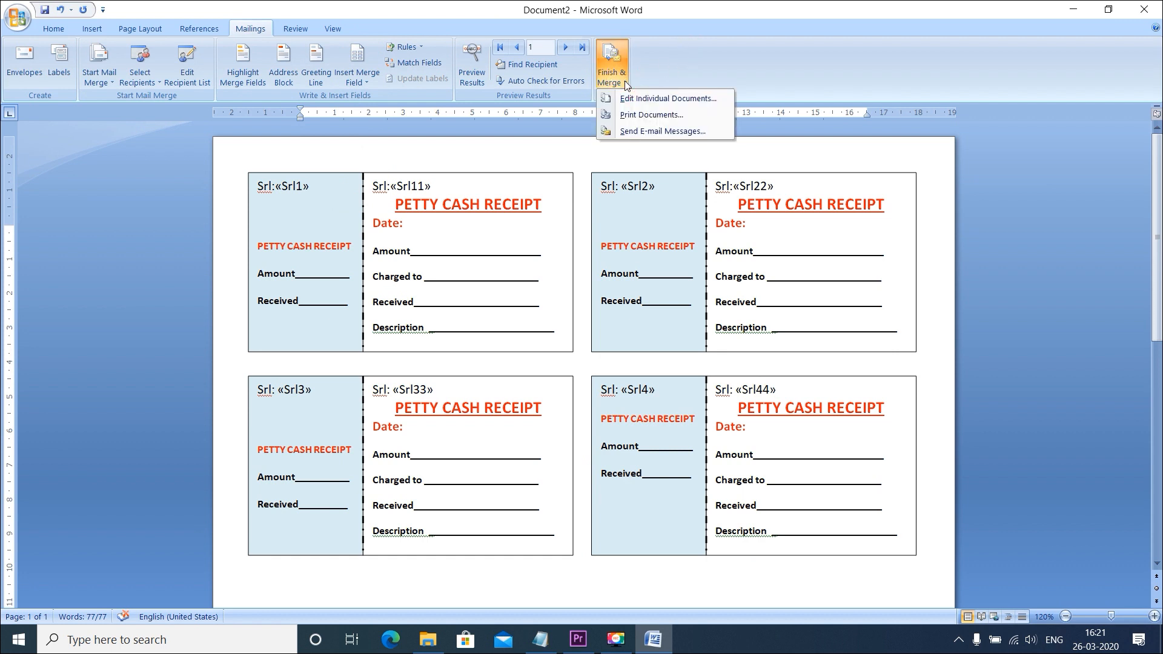
pyautogui.click(635, 98)
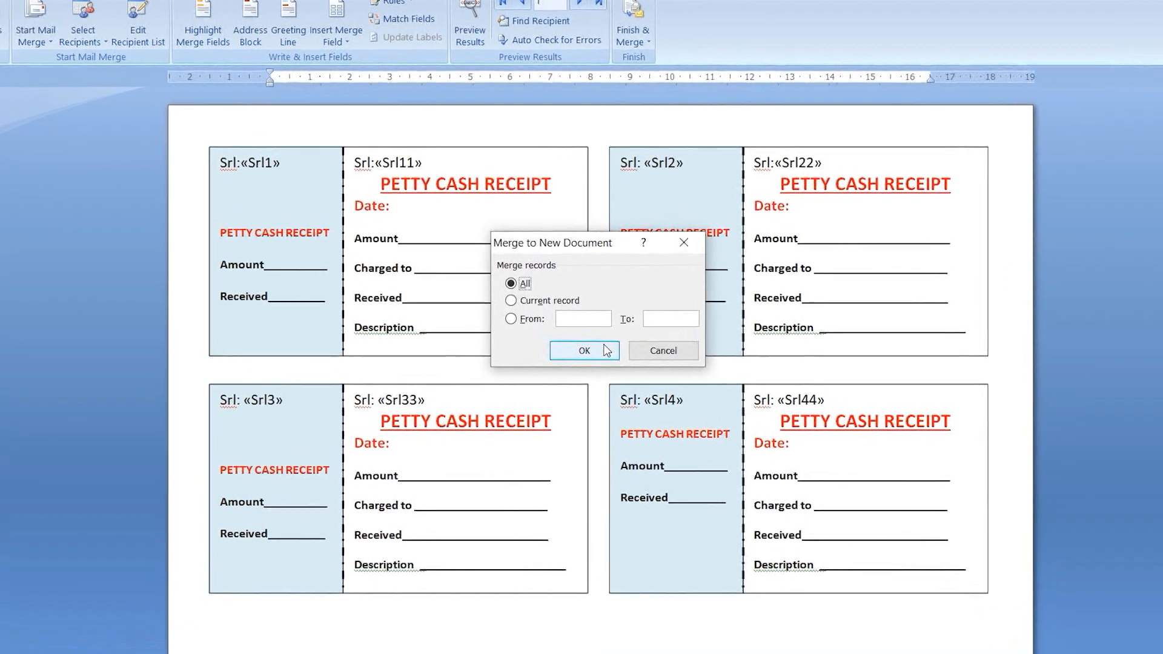
pyautogui.click(583, 347)
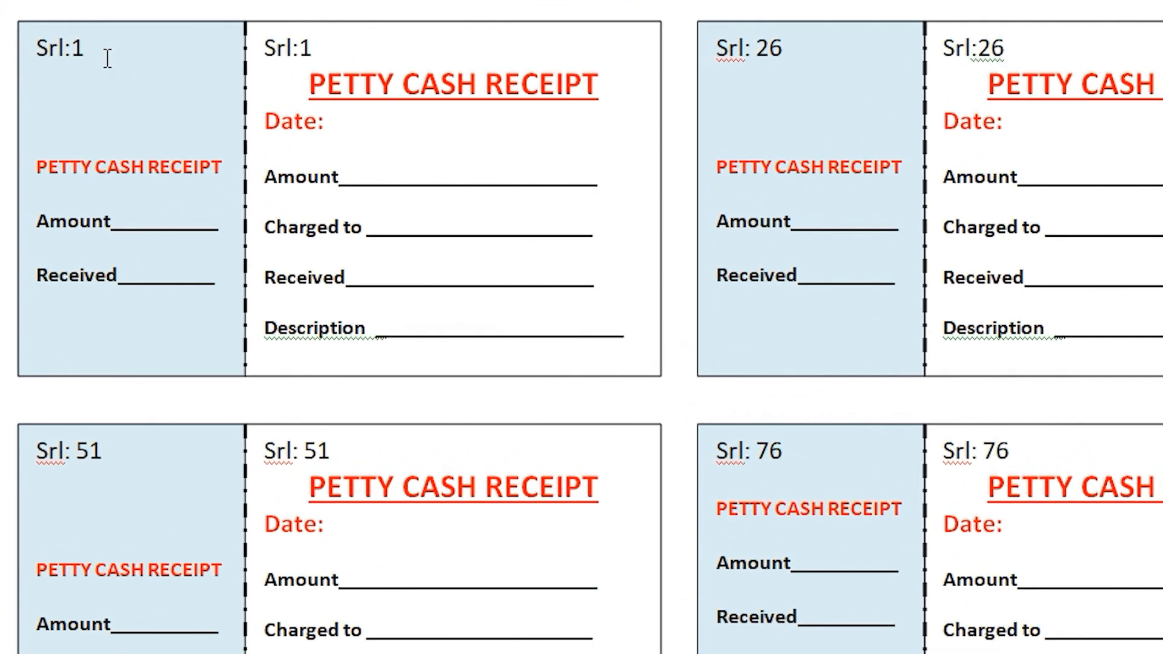
pyautogui.click(107, 56)
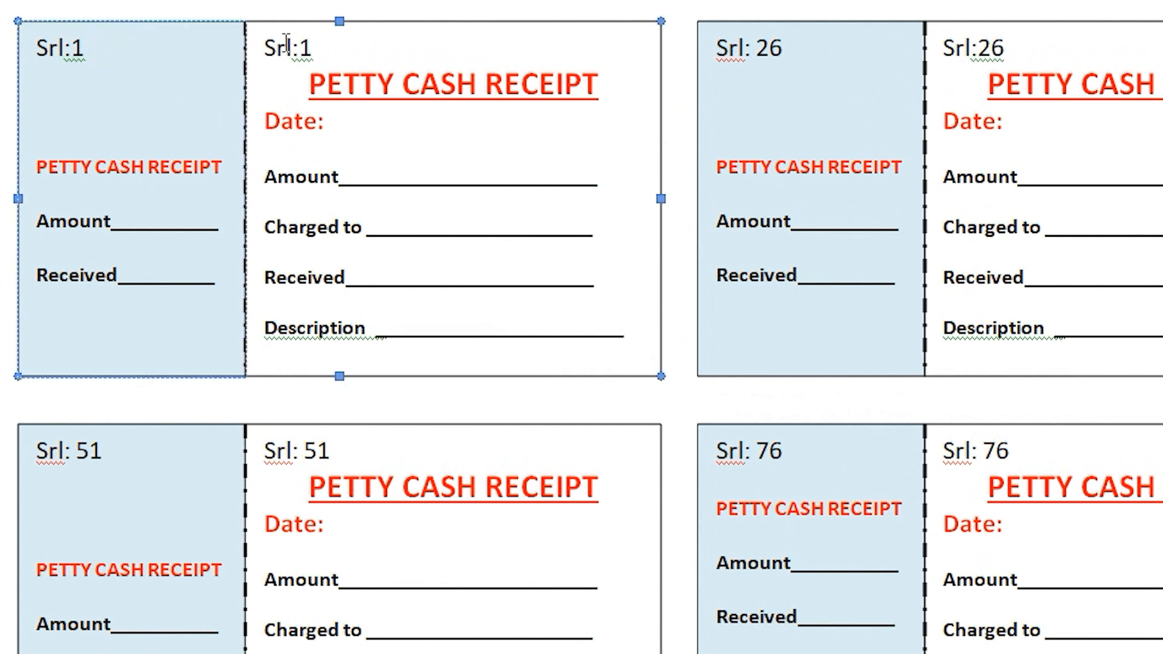
pyautogui.click(306, 47)
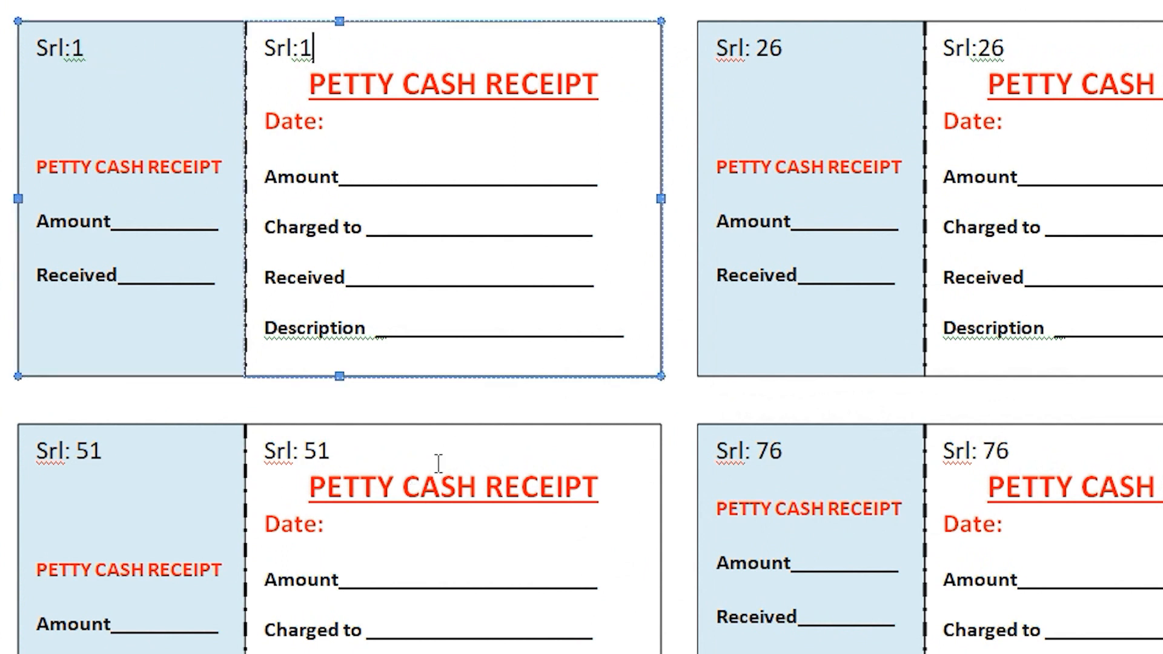